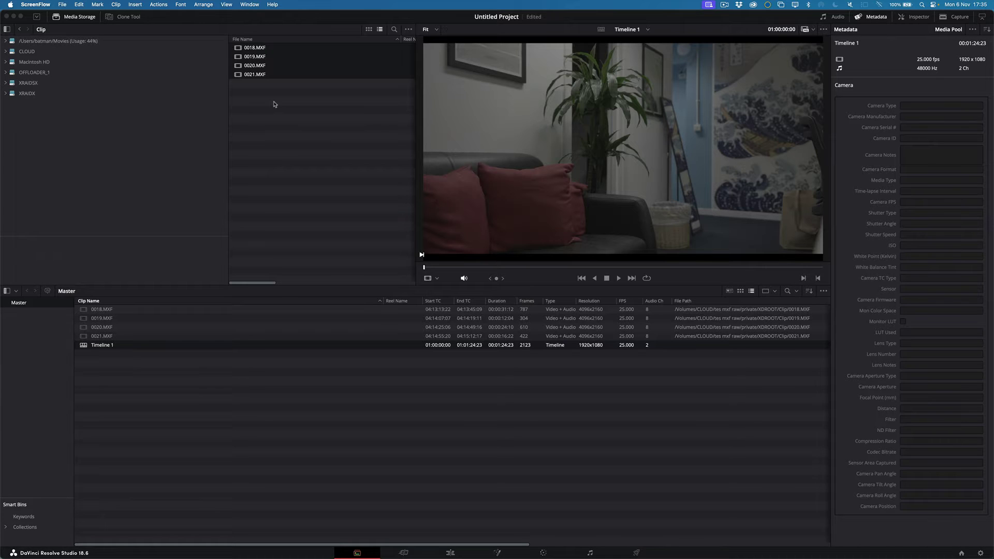
{"action": "left_click", "coordinate": [122, 339]}
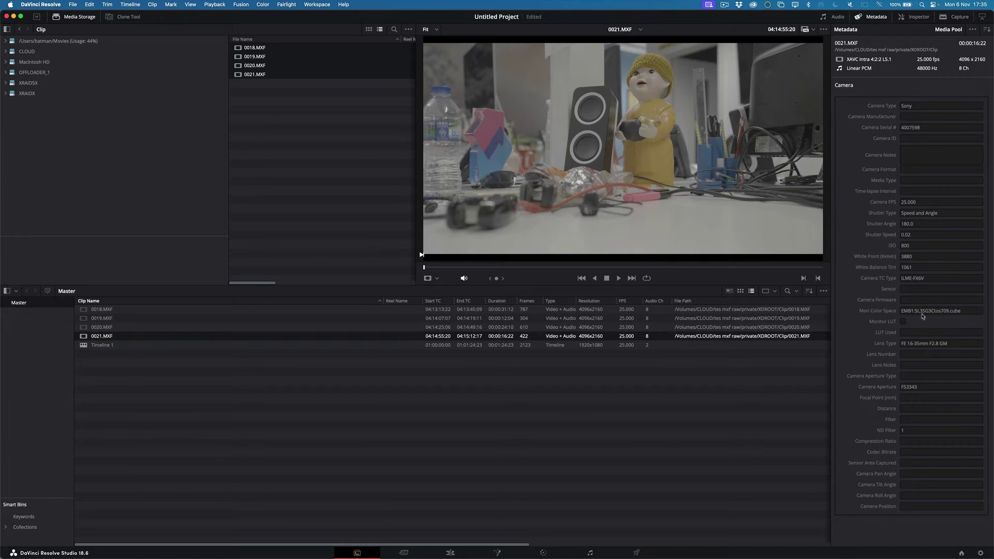
{"action": "left_click", "coordinate": [123, 326]}
{"action": "key", "text": "Up"}
{"action": "key", "text": "Up"}
{"action": "key", "text": "Down"}
{"action": "key", "text": "Down"}
{"action": "key", "text": "Down"}
Step: Open Timeline 1, scrub to the plant scene, and move to the Color page
{"action": "double_click", "coordinate": [95, 346]}
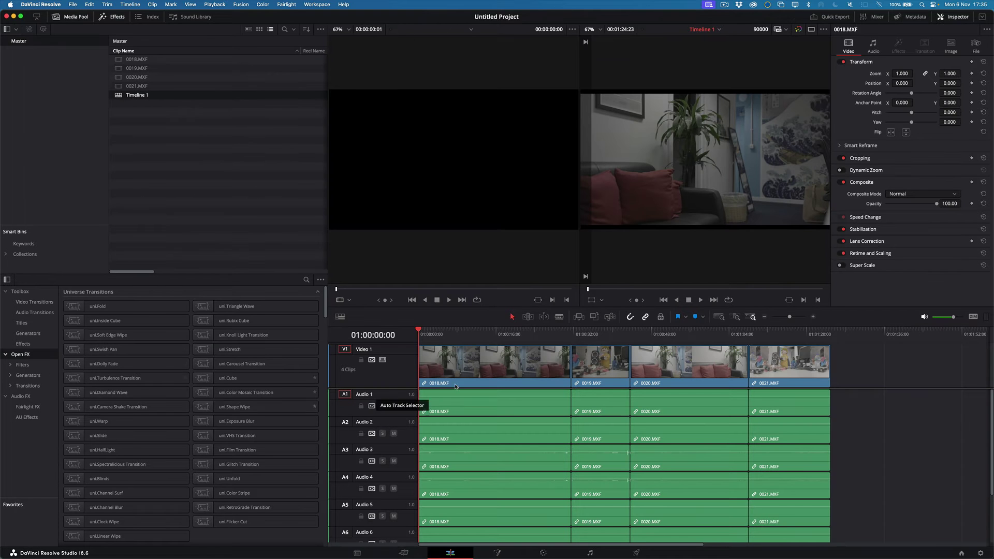
{"action": "left_click", "coordinate": [487, 331]}
{"action": "left_click", "coordinate": [586, 331]}
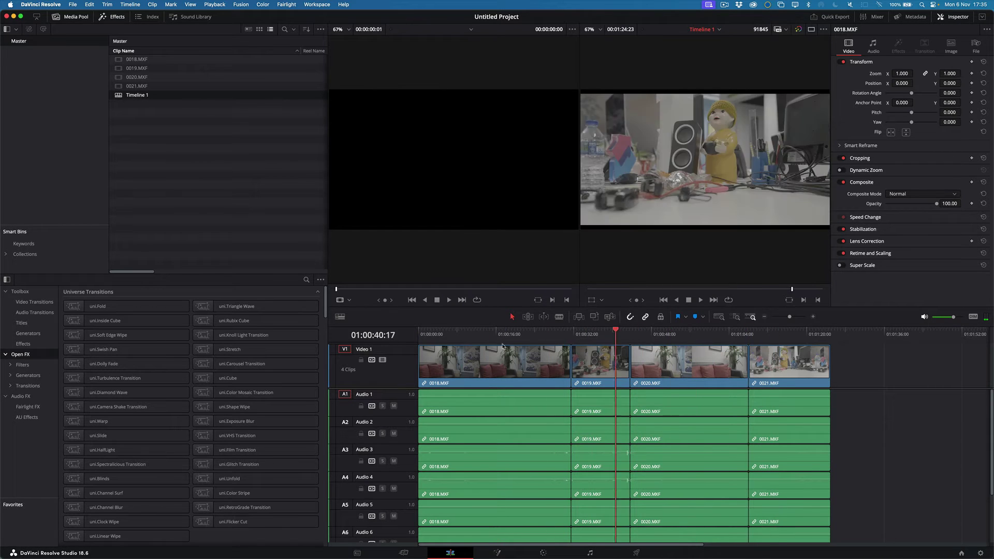
{"action": "left_click_drag", "start_coordinate": [587, 331], "coordinate": [536, 334]}
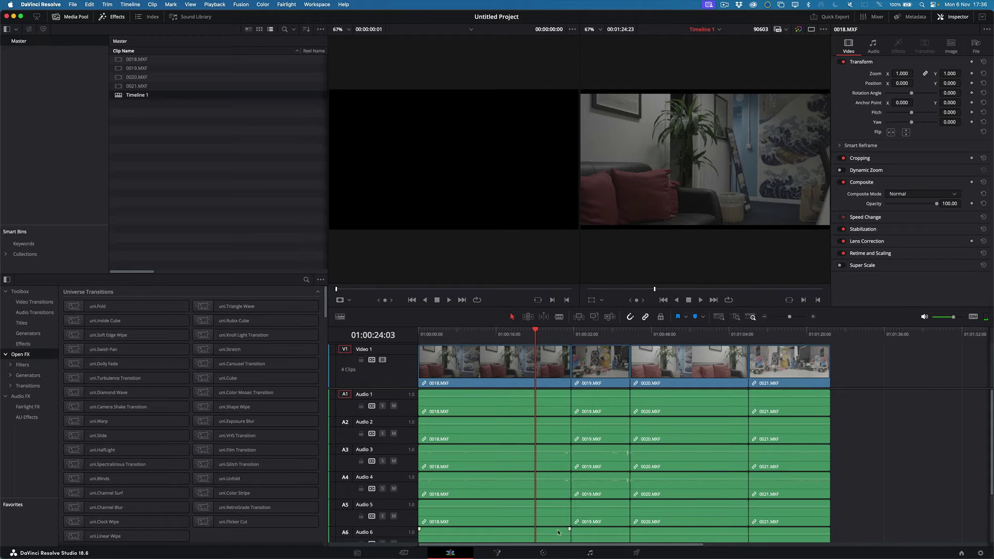
{"action": "left_click", "coordinate": [543, 553]}
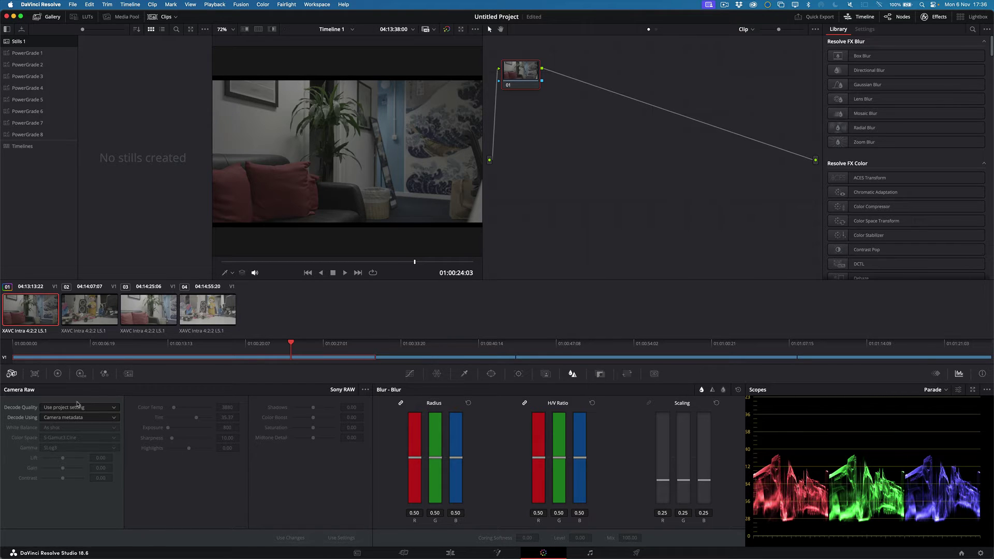
Step: Set Camera Raw Decode Quality to Full res - Resolve and Decode Using to Clip
{"action": "left_click", "coordinate": [89, 411]}
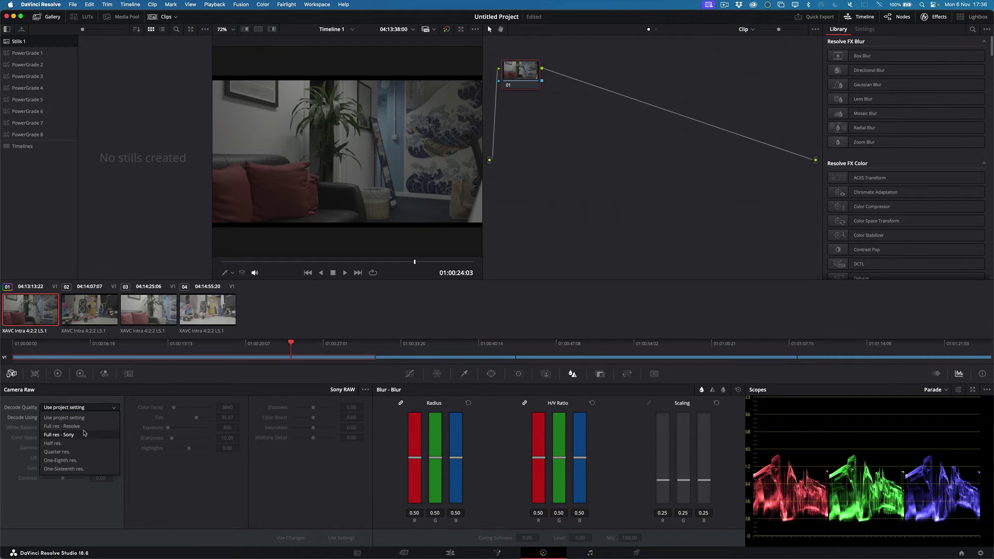
{"action": "left_click", "coordinate": [84, 426]}
{"action": "left_click", "coordinate": [85, 419]}
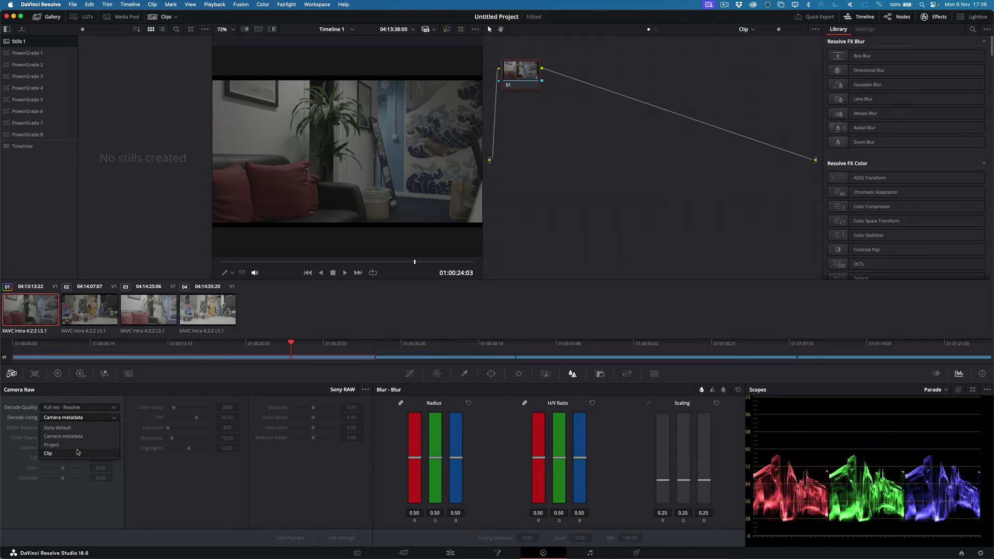
{"action": "left_click", "coordinate": [77, 453]}
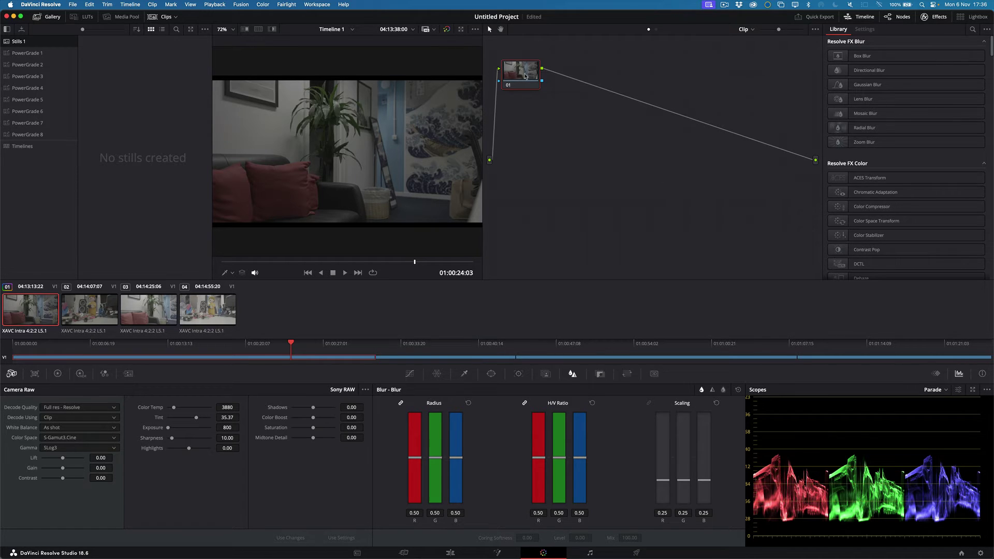
Step: Add two serial nodes and apply a Sony LUT to node 02
{"action": "key", "text": "alt+s"}
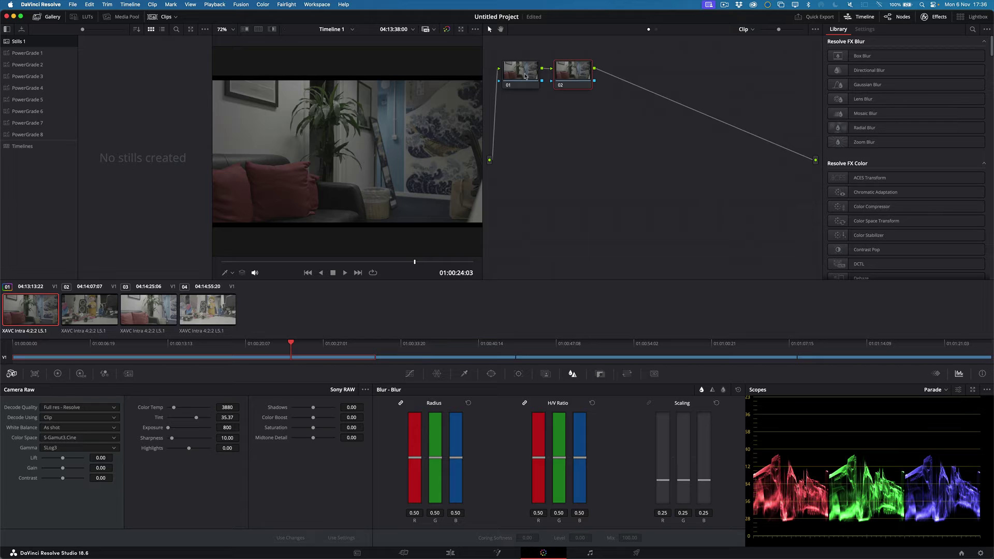
{"action": "key", "text": "alt+s"}
{"action": "left_click", "coordinate": [578, 79]}
{"action": "right_click", "coordinate": [579, 78]}
{"action": "mouse_move", "coordinate": [611, 163]}
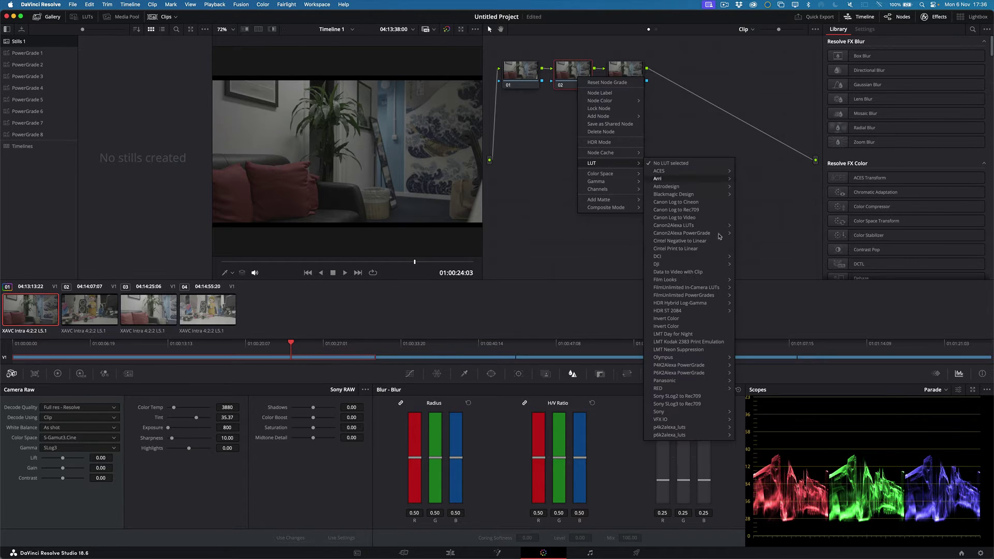
{"action": "mouse_move", "coordinate": [709, 388]}
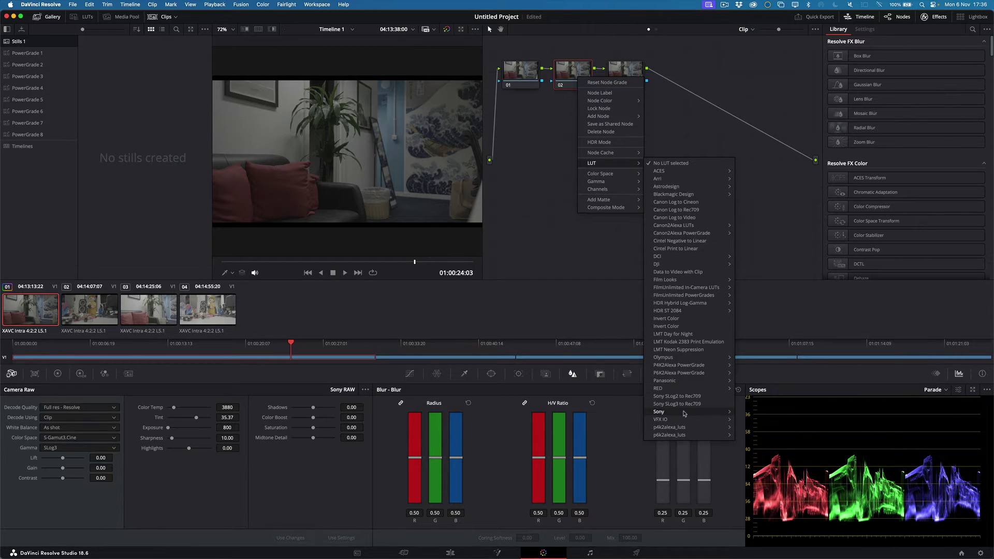
{"action": "mouse_move", "coordinate": [684, 414]}
{"action": "left_click", "coordinate": [759, 426]}
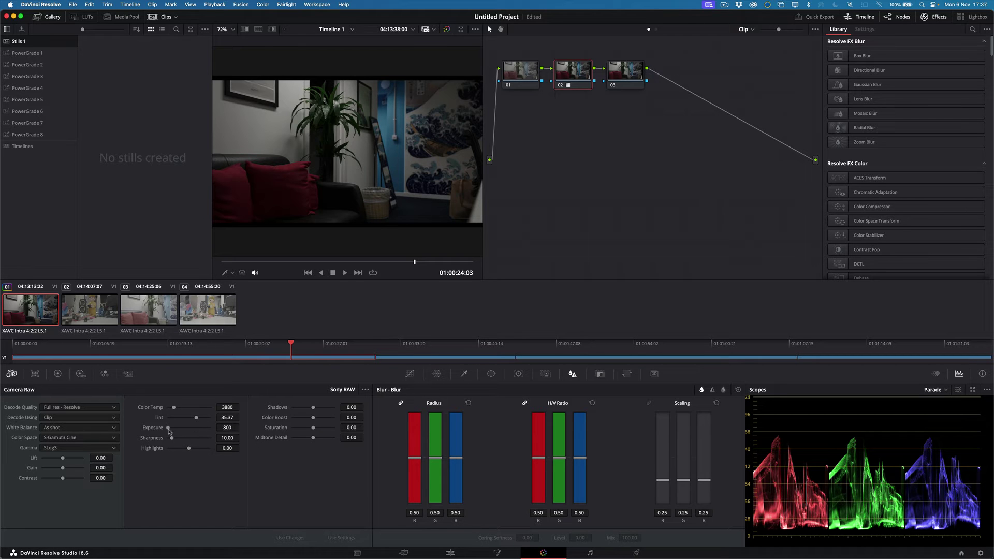
Step: Raise raw Exposure to 2991 and reset node 02's grade to clear the LUT
{"action": "left_click_drag", "start_coordinate": [167, 430], "coordinate": [170, 429]}
{"action": "right_click", "coordinate": [568, 67]}
{"action": "left_click", "coordinate": [569, 67]}
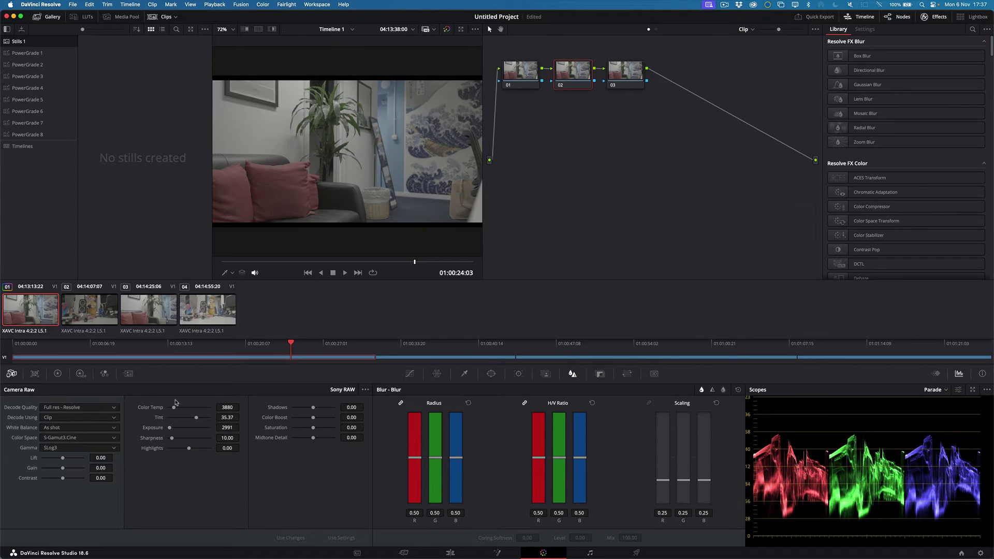
{"action": "left_click", "coordinate": [108, 429]}
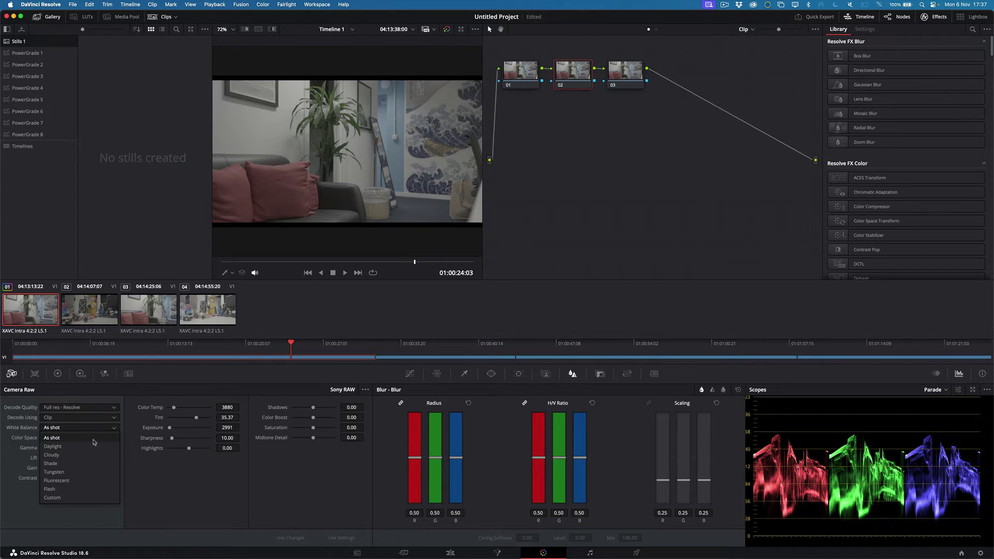
{"action": "left_click", "coordinate": [53, 447]}
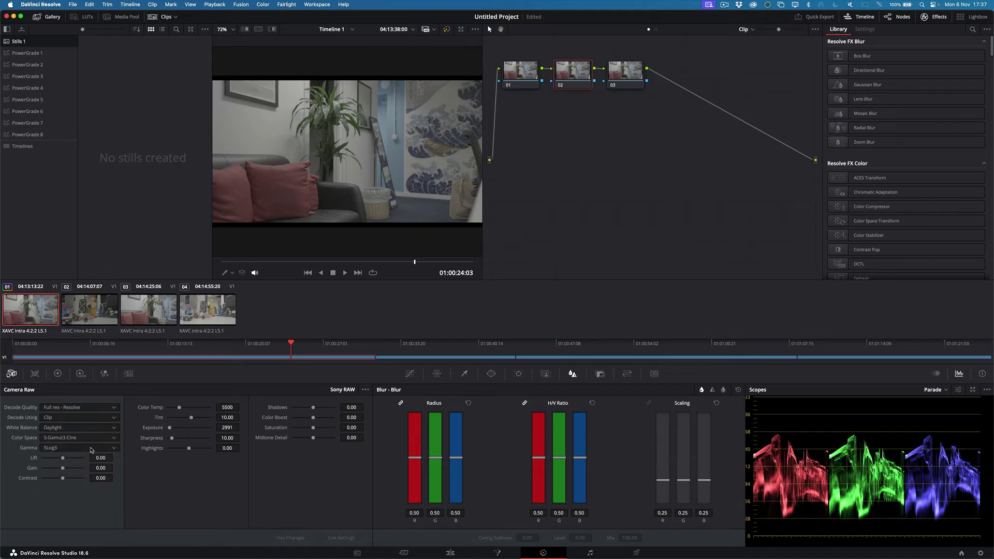
{"action": "left_click", "coordinate": [91, 430]}
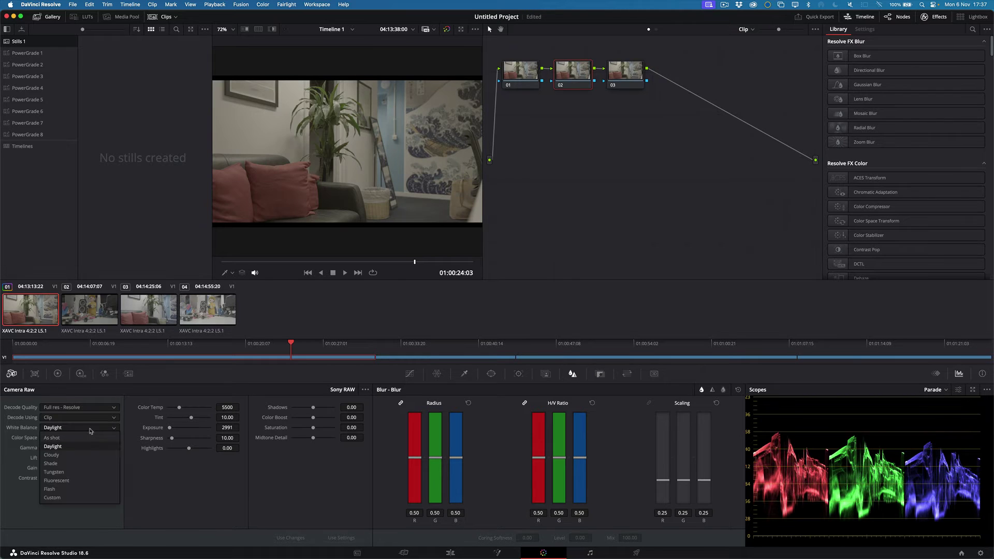
{"action": "left_click", "coordinate": [82, 455]}
{"action": "left_click", "coordinate": [83, 430]}
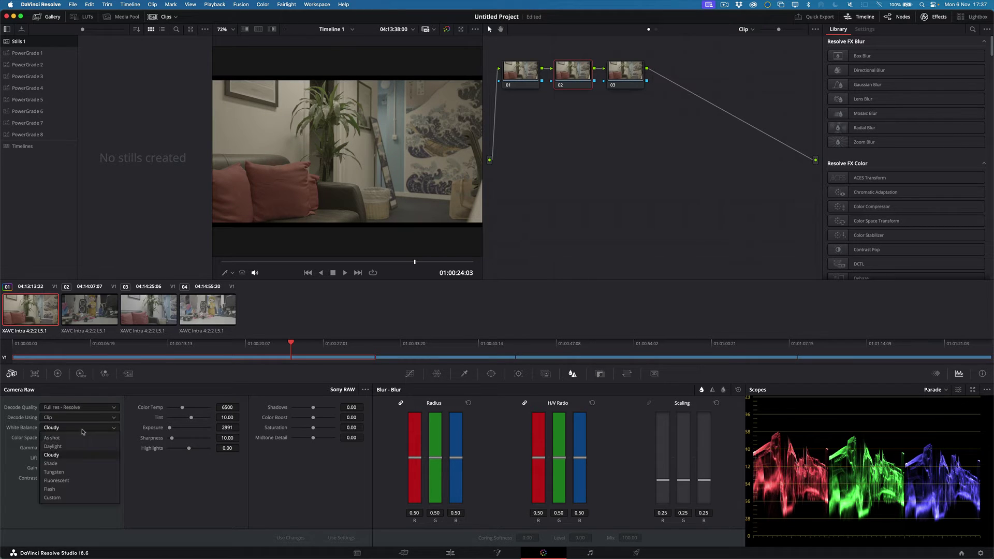
{"action": "left_click", "coordinate": [76, 468]}
{"action": "left_click", "coordinate": [89, 429]}
{"action": "left_click", "coordinate": [82, 472]}
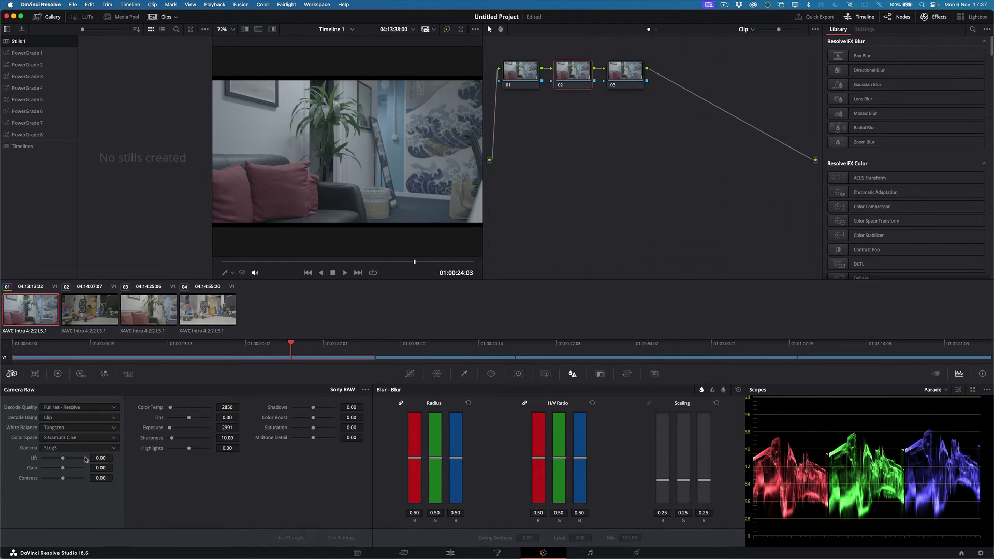
{"action": "left_click", "coordinate": [87, 429]}
{"action": "left_click", "coordinate": [75, 485]}
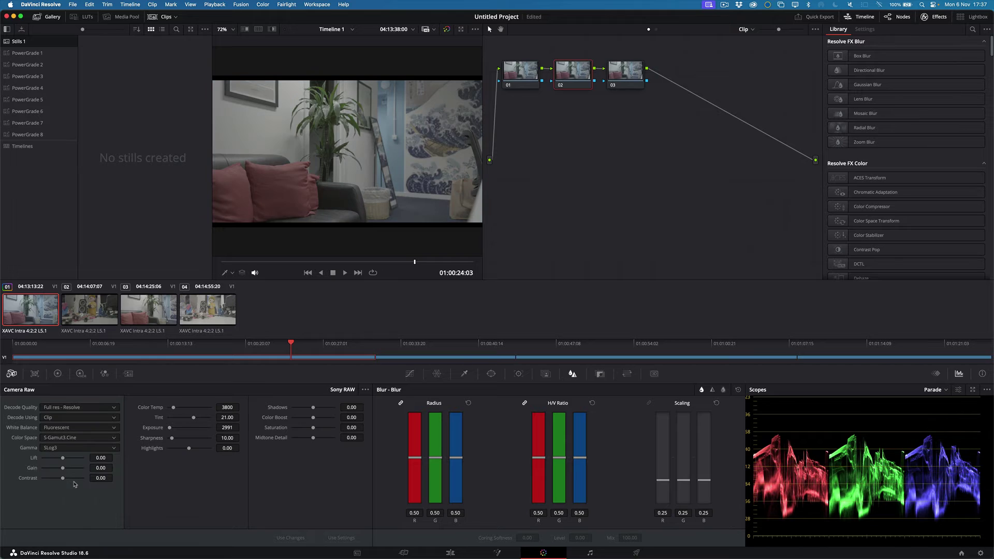
{"action": "left_click", "coordinate": [102, 440]}
{"action": "left_click", "coordinate": [131, 446]}
{"action": "left_click", "coordinate": [115, 431]}
{"action": "left_click", "coordinate": [106, 438]}
Step: Decode the raw as P3 D60 colour space with Linear gamma, and select node 03
{"action": "left_click", "coordinate": [51, 439]}
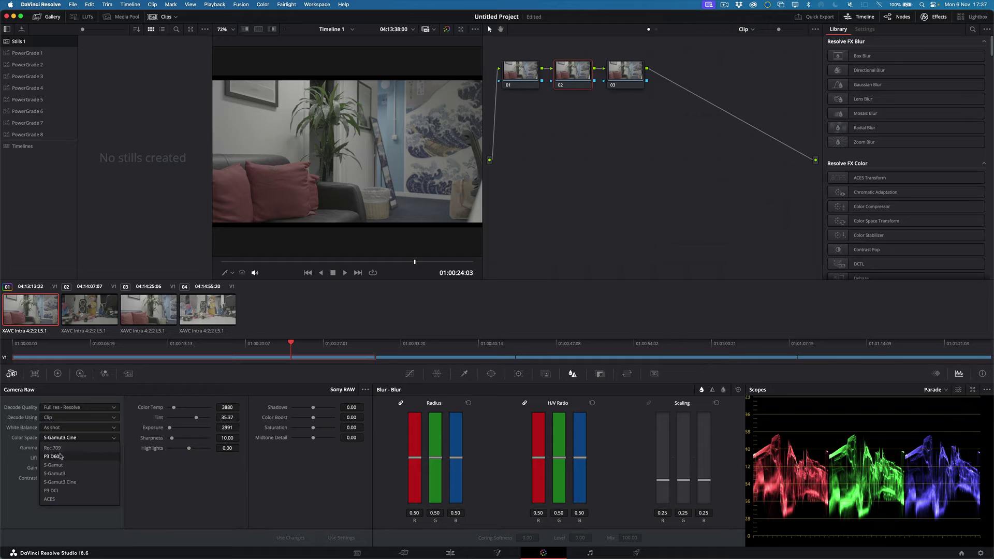
{"action": "left_click", "coordinate": [61, 457]}
{"action": "left_click", "coordinate": [80, 449]}
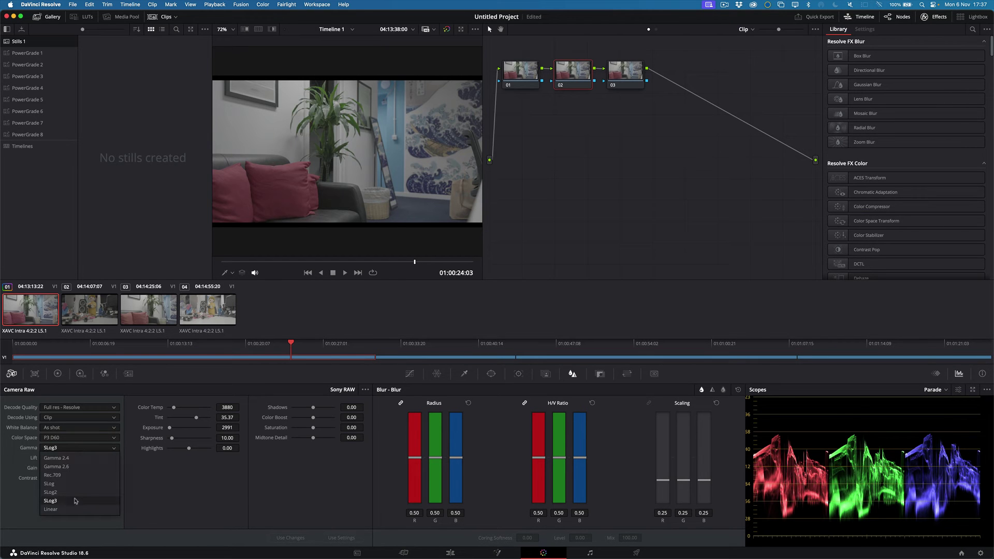
{"action": "left_click", "coordinate": [74, 510]}
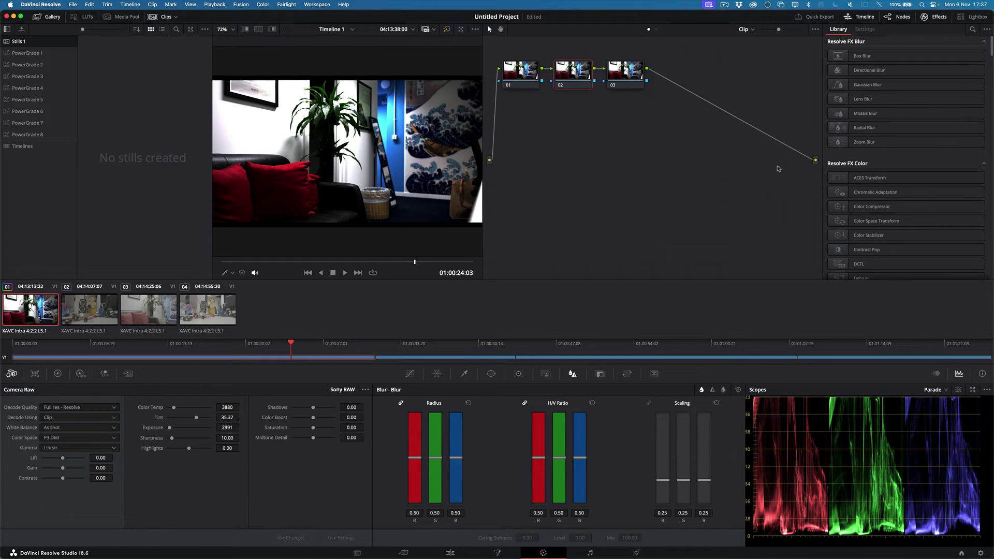
{"action": "left_click", "coordinate": [617, 81]}
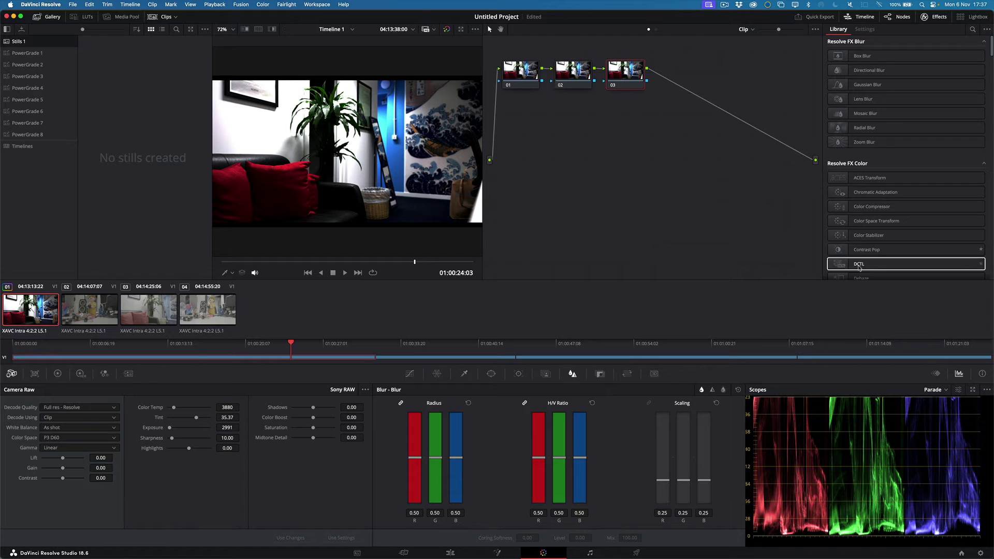
Step: Replace the Color Compressor effect on node 03 with Color Space Transform
{"action": "left_click_drag", "start_coordinate": [844, 209], "coordinate": [615, 74]}
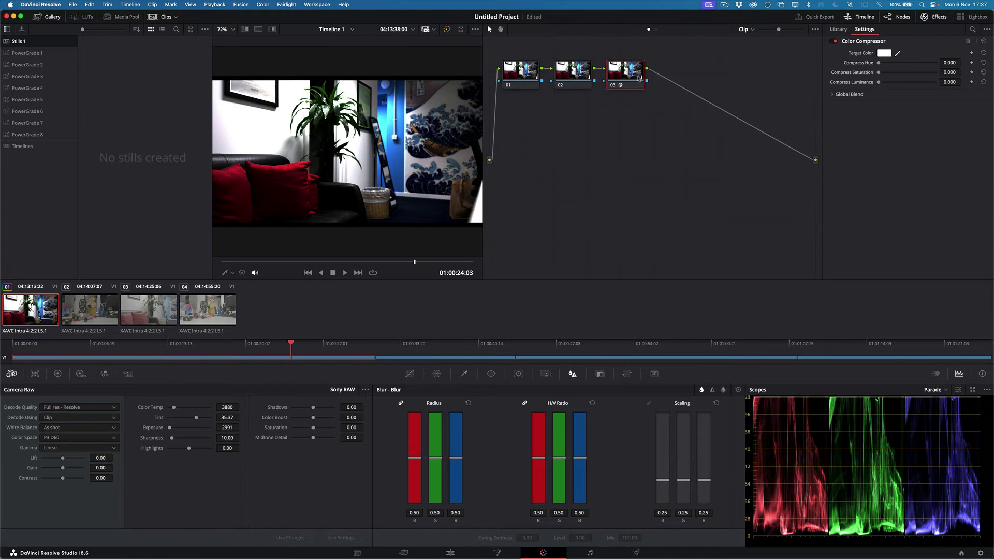
{"action": "right_click", "coordinate": [639, 78]}
{"action": "left_click", "coordinate": [665, 223]}
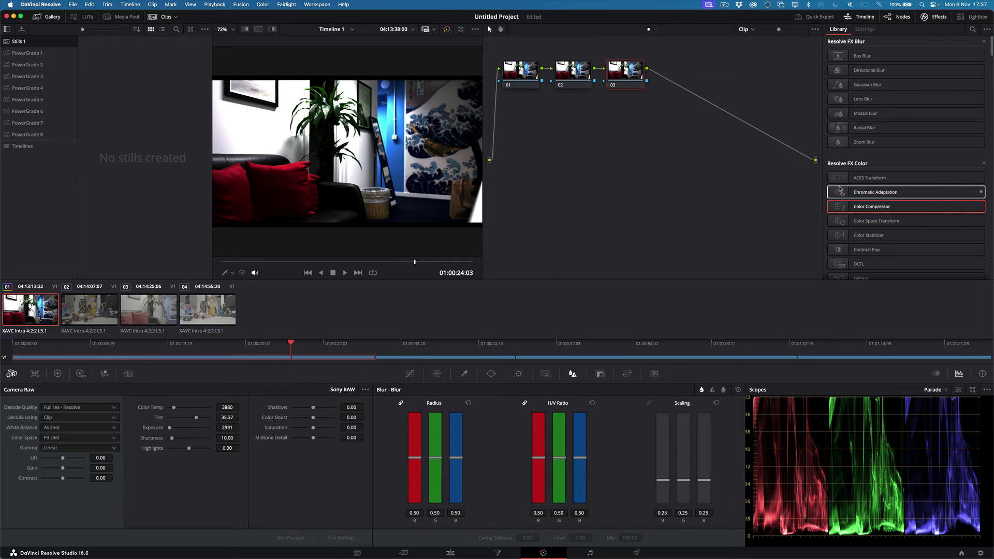
{"action": "left_click_drag", "start_coordinate": [844, 221], "coordinate": [621, 77]}
Step: Set the transform's input to P3-D60 colour space with Linear gamma
{"action": "left_click", "coordinate": [917, 66]}
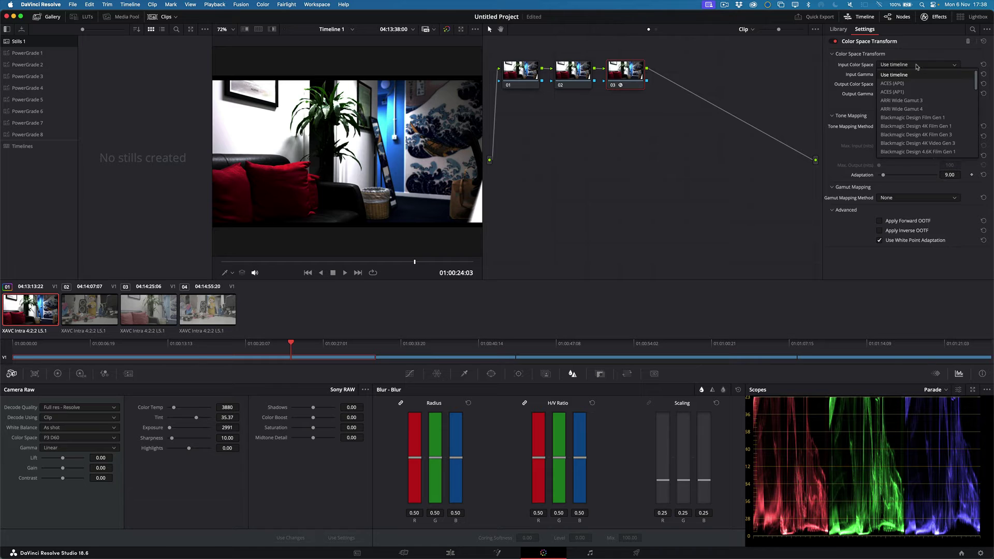
{"action": "scroll", "coordinate": [921, 103], "scroll_direction": "down", "scroll_amount": 4}
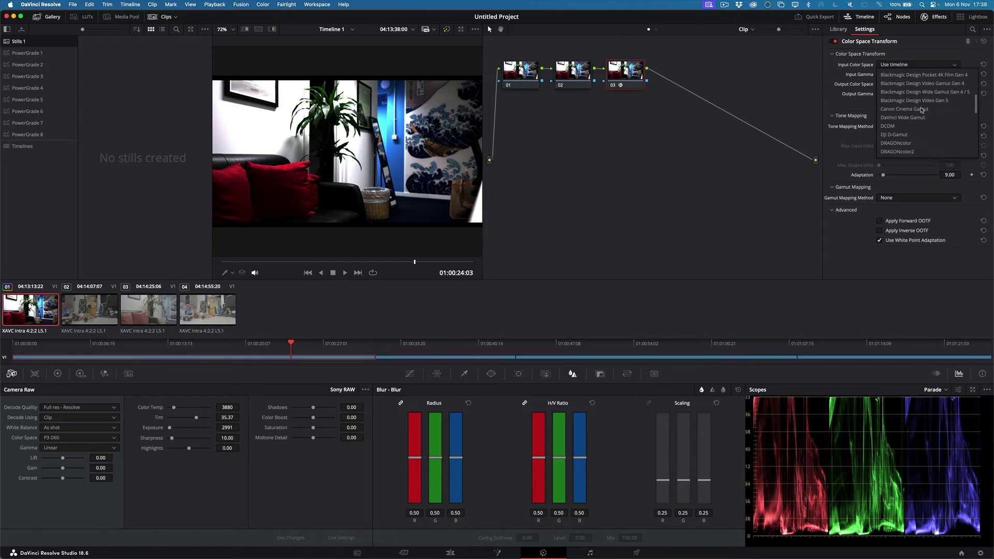
{"action": "scroll", "coordinate": [922, 110], "scroll_direction": "down", "scroll_amount": 3}
{"action": "left_click", "coordinate": [921, 121]}
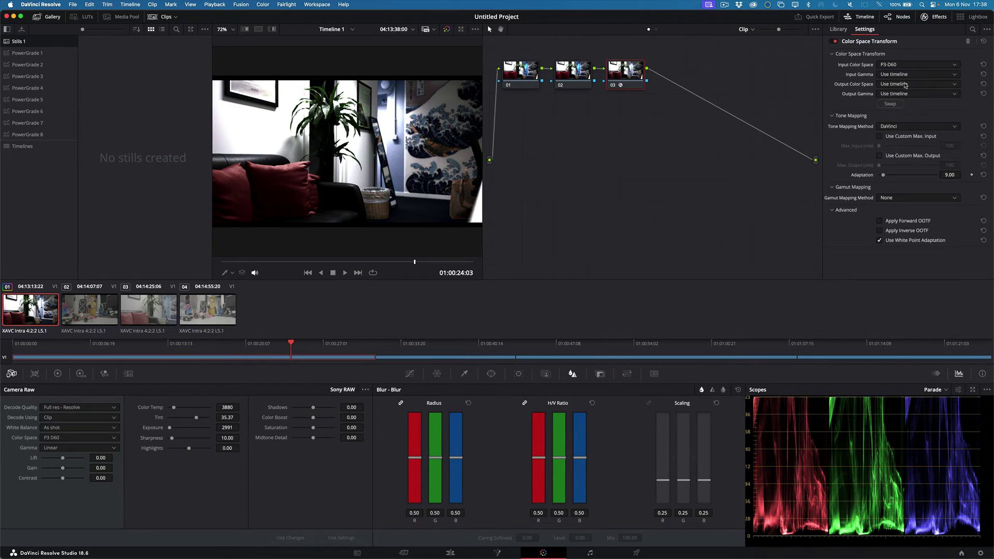
{"action": "left_click", "coordinate": [905, 75]}
{"action": "scroll", "coordinate": [922, 124], "scroll_direction": "down", "scroll_amount": 5}
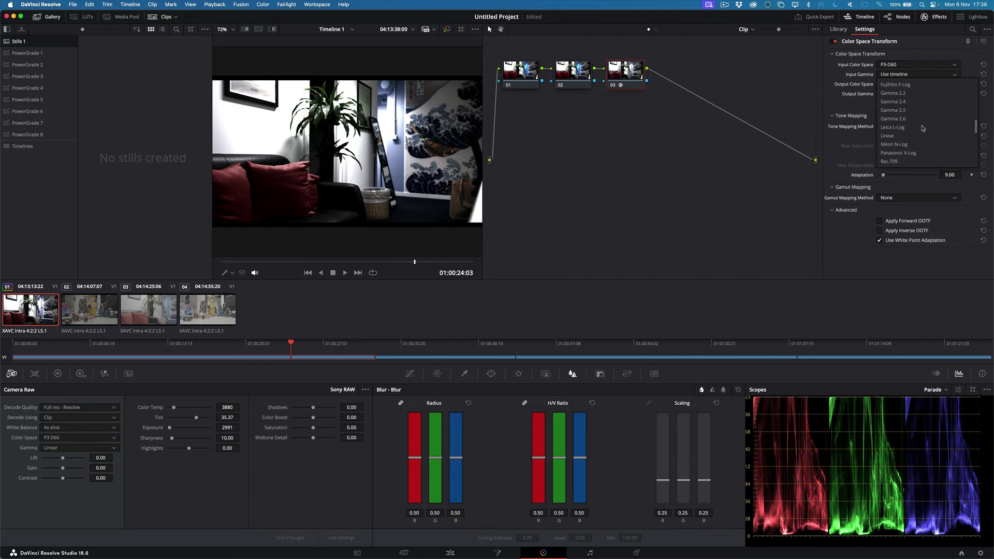
{"action": "scroll", "coordinate": [923, 128], "scroll_direction": "down", "scroll_amount": 3}
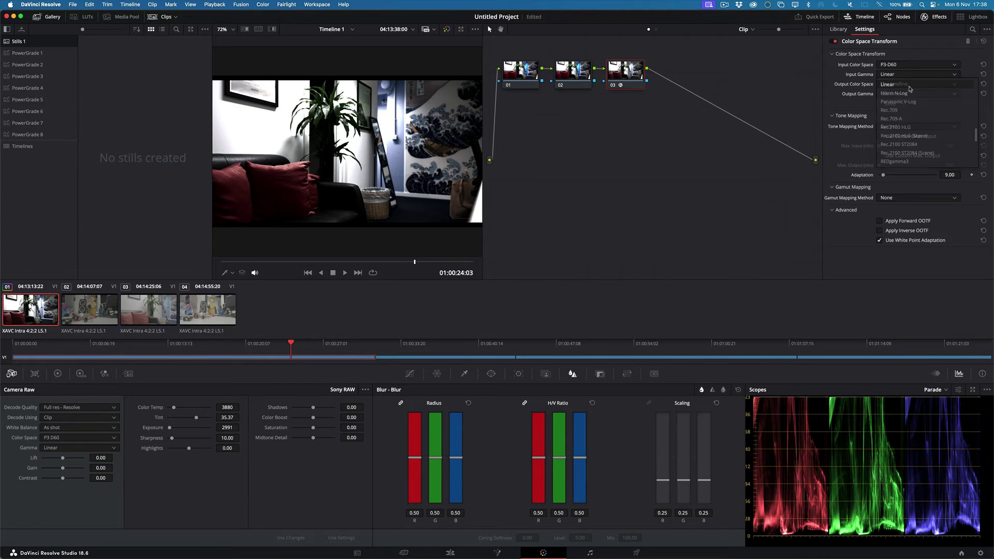
{"action": "left_click", "coordinate": [909, 87]}
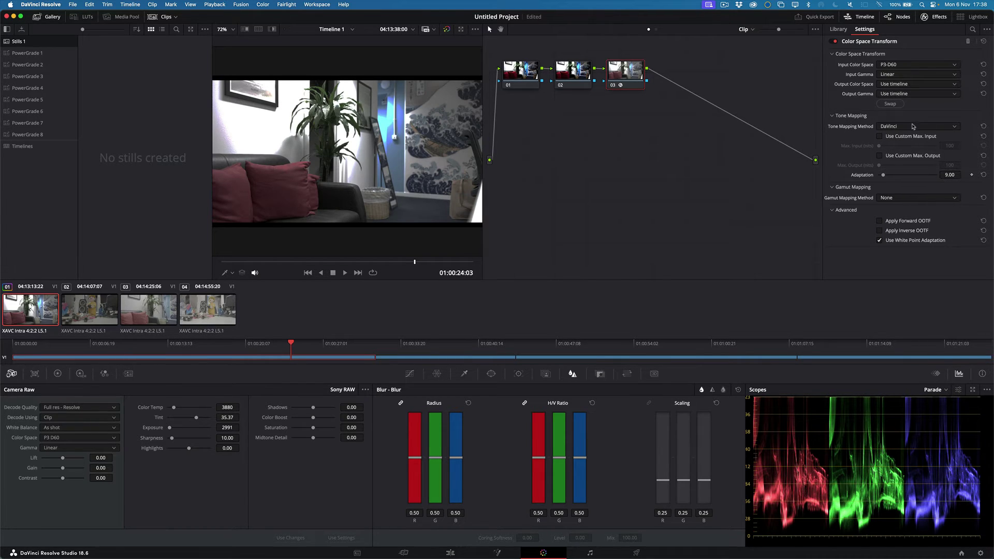
Step: Turn tone mapping off and set the output colour space to ARRI Wide Gamut 3
{"action": "left_click", "coordinate": [912, 127]}
{"action": "left_click", "coordinate": [912, 137]}
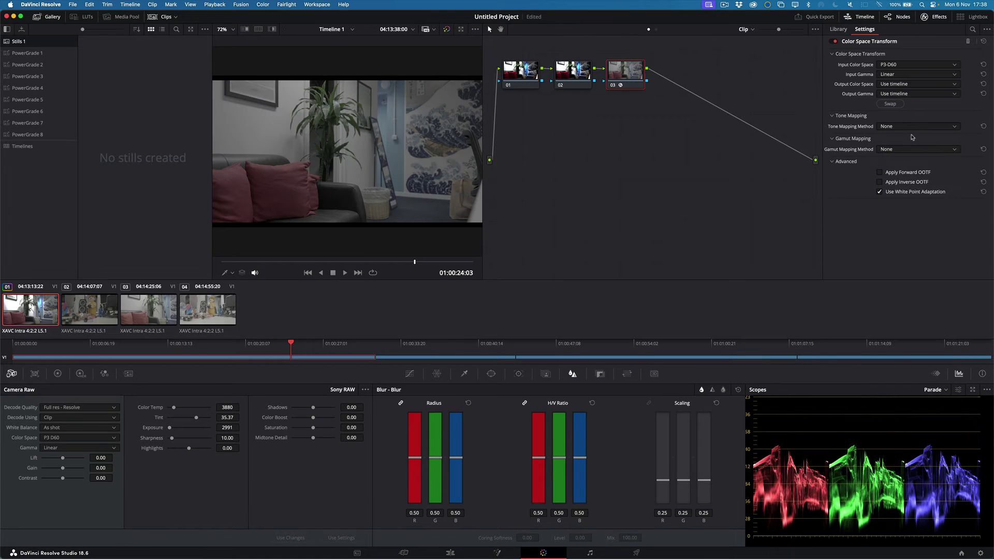
{"action": "left_click", "coordinate": [905, 86]}
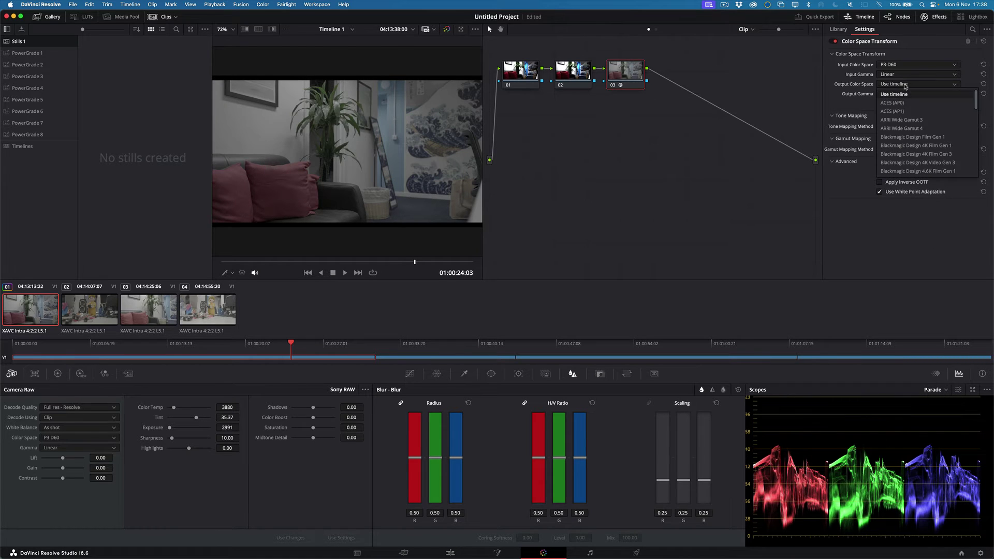
{"action": "left_click", "coordinate": [911, 121]}
{"action": "left_click", "coordinate": [912, 93]}
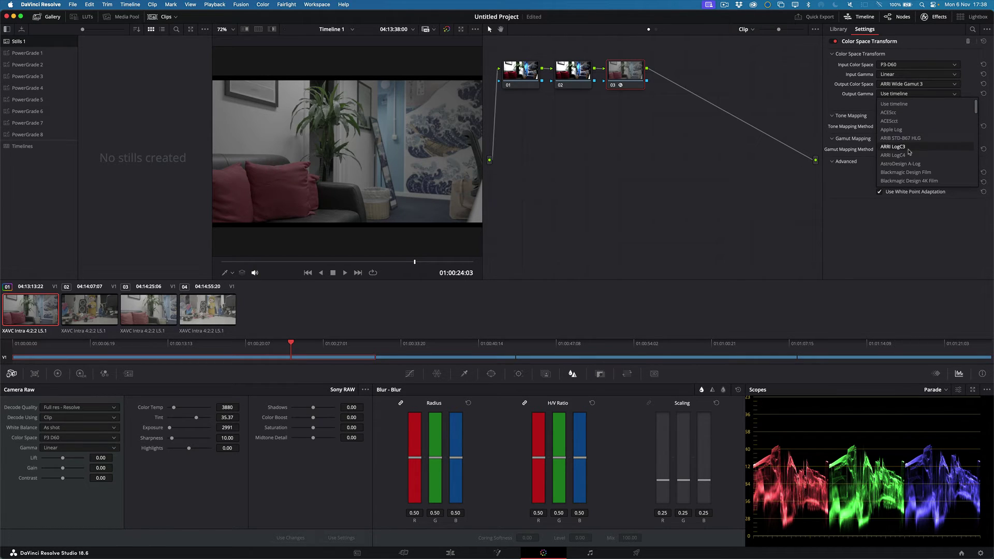
Step: Set output gamma to ARRI LogC3 and add node 04 with the Arri Alexa LogC to Rec709 LUT
{"action": "left_click", "coordinate": [909, 148]}
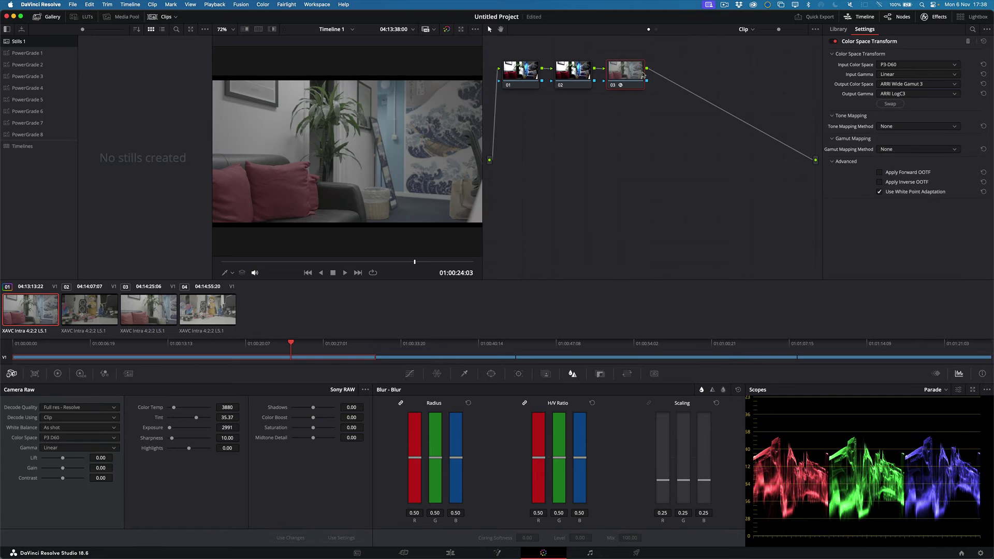
{"action": "key", "text": "alt+s"}
{"action": "right_click", "coordinate": [670, 75]}
{"action": "mouse_move", "coordinate": [696, 157]}
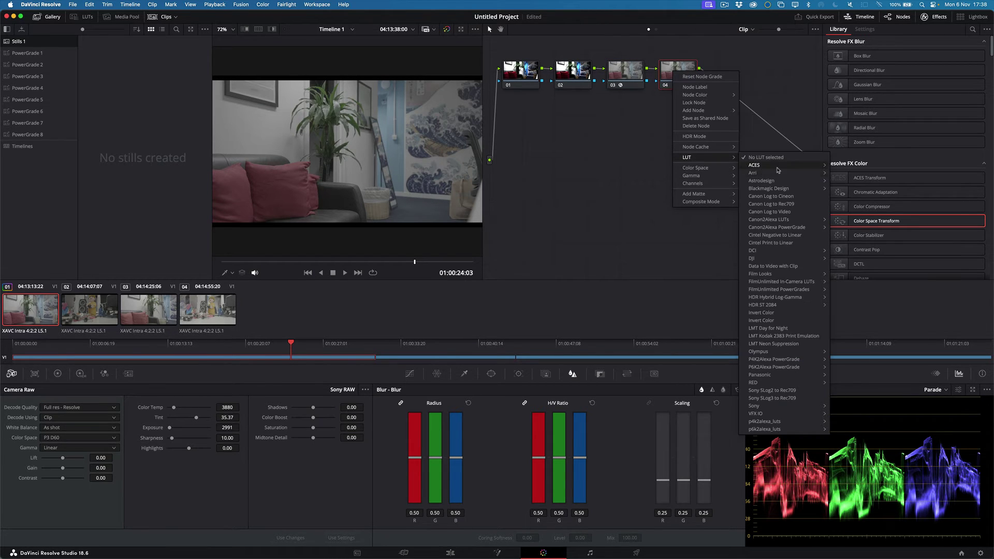
{"action": "mouse_move", "coordinate": [781, 177]}
{"action": "left_click", "coordinate": [866, 173]}
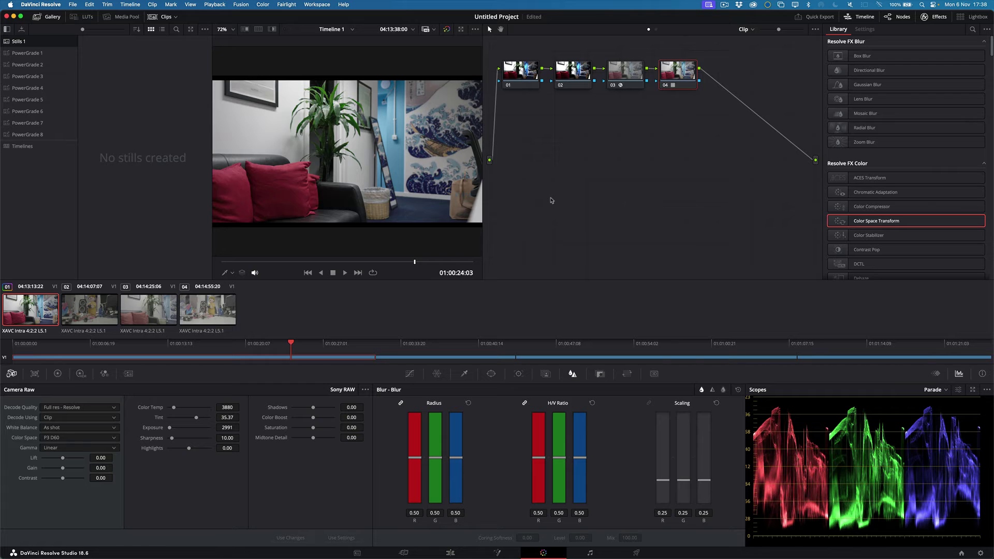
Step: On node 03, switch raw colour space to S-Gamut and set the CST input to Sony S-Gamut
{"action": "left_click", "coordinate": [625, 82]}
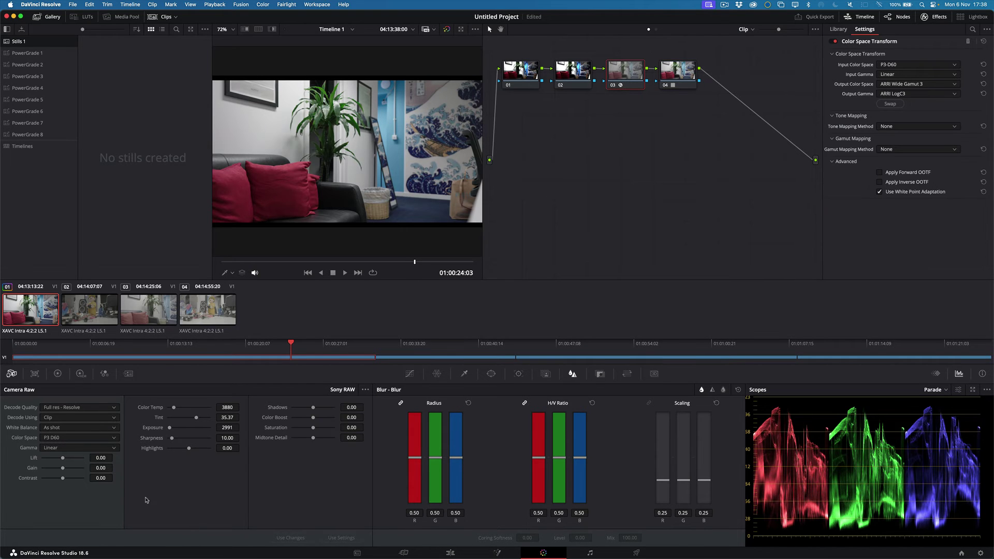
{"action": "left_click", "coordinate": [112, 439]}
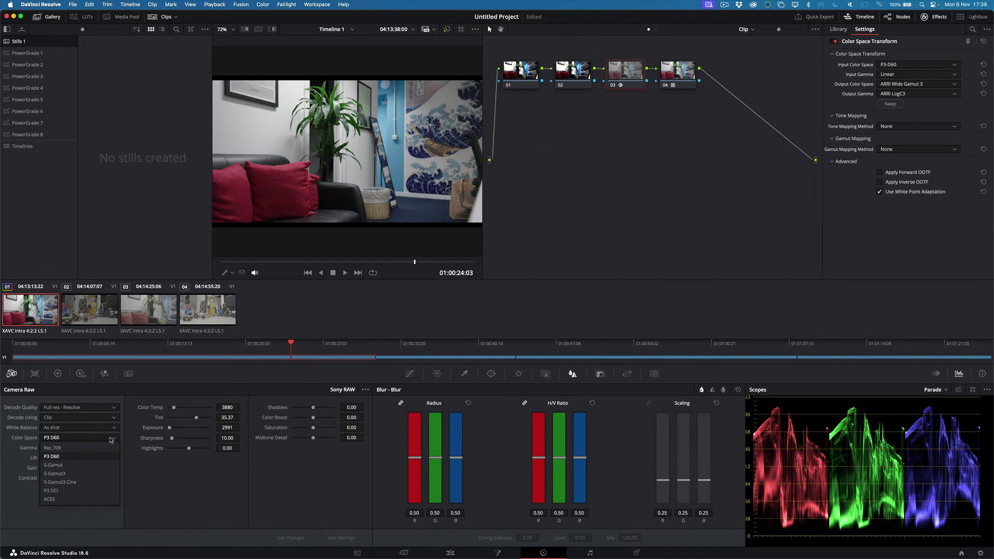
{"action": "left_click", "coordinate": [98, 491]}
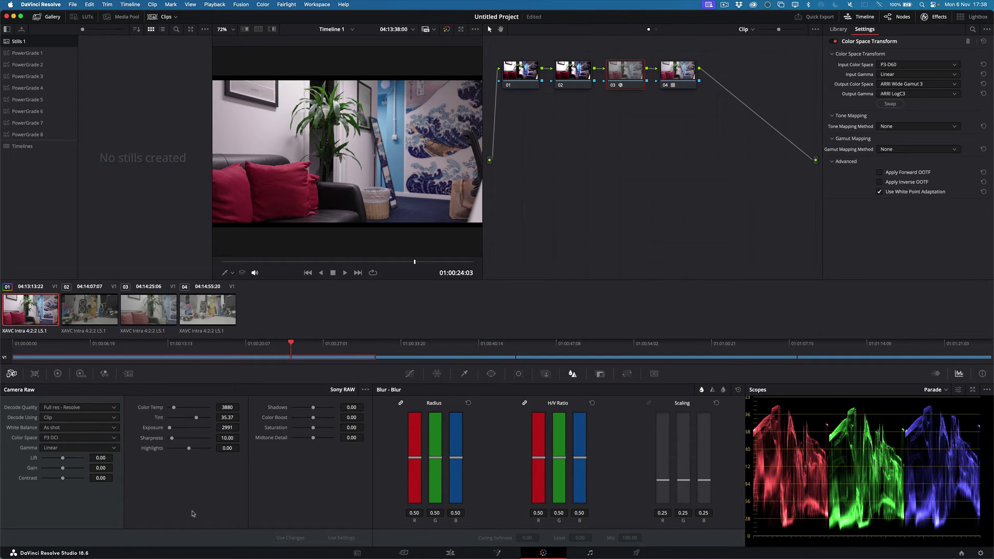
{"action": "left_click", "coordinate": [113, 439]}
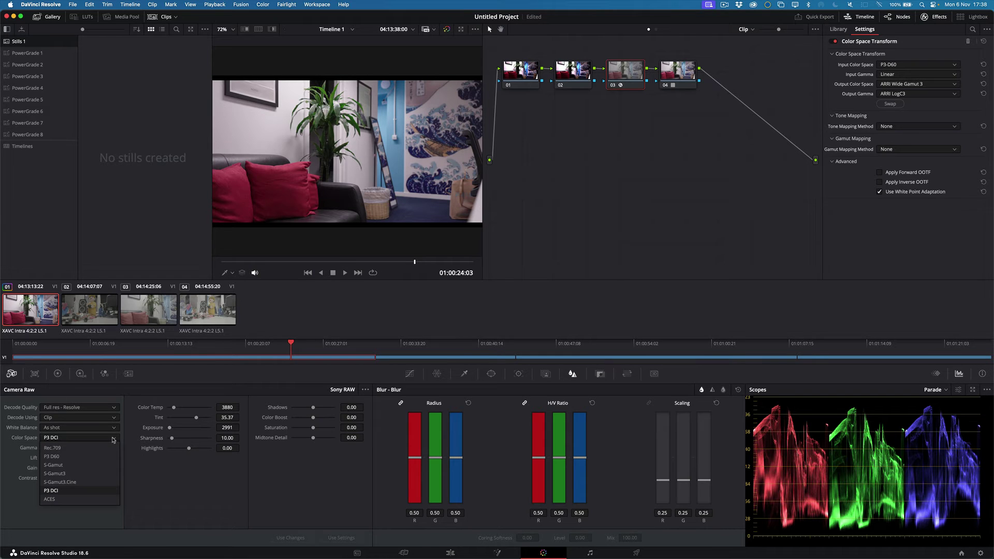
{"action": "left_click", "coordinate": [105, 469]}
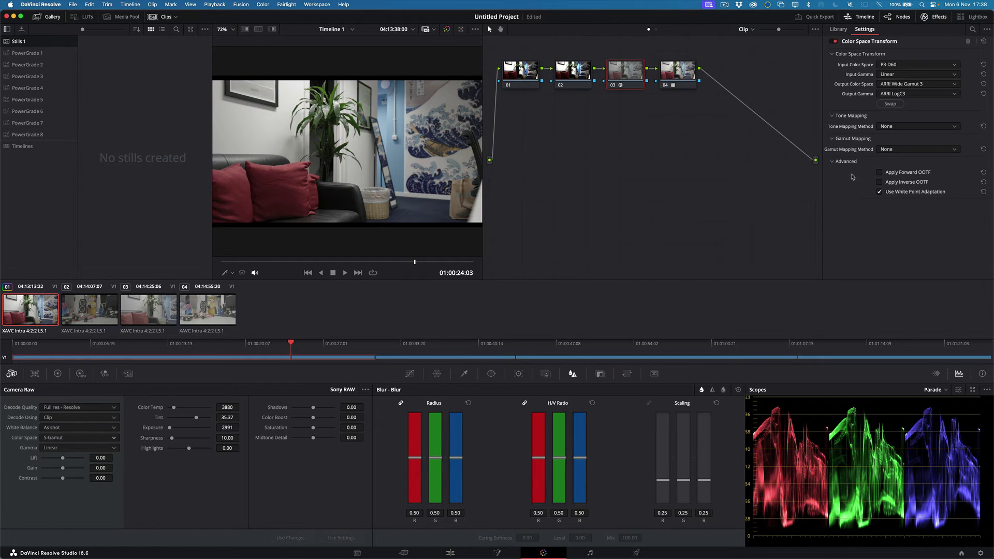
{"action": "left_click", "coordinate": [936, 63]}
{"action": "left_click", "coordinate": [901, 109]}
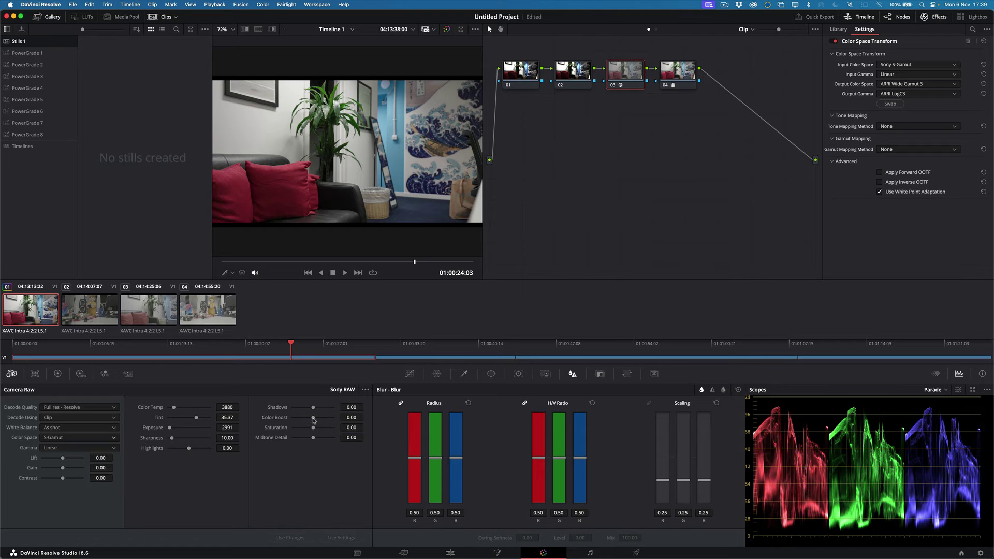
Step: Adjust Color Boost, then try Full res - Sony decoding with different SDK Sharpness amounts
{"action": "left_click_drag", "start_coordinate": [314, 420], "coordinate": [305, 430]}
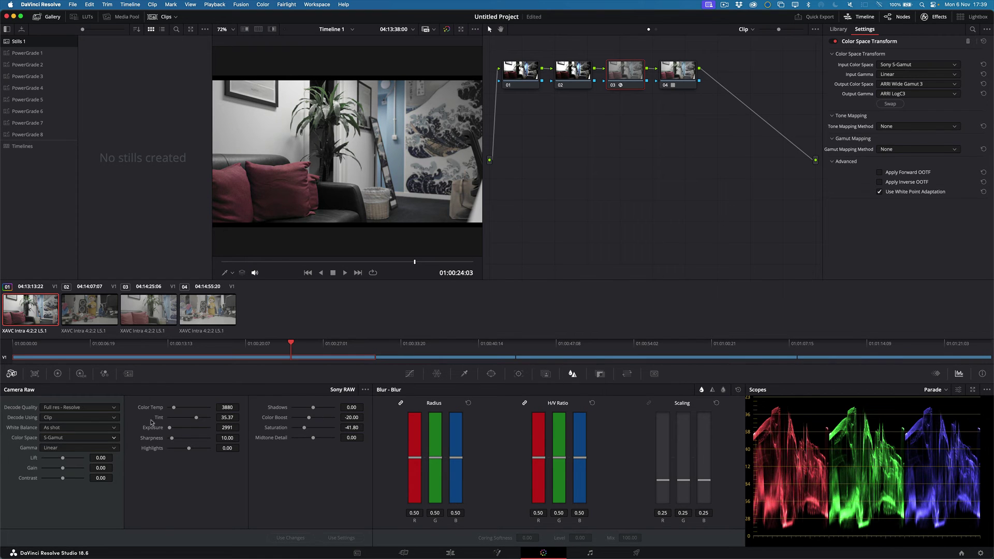
{"action": "left_click", "coordinate": [110, 409]}
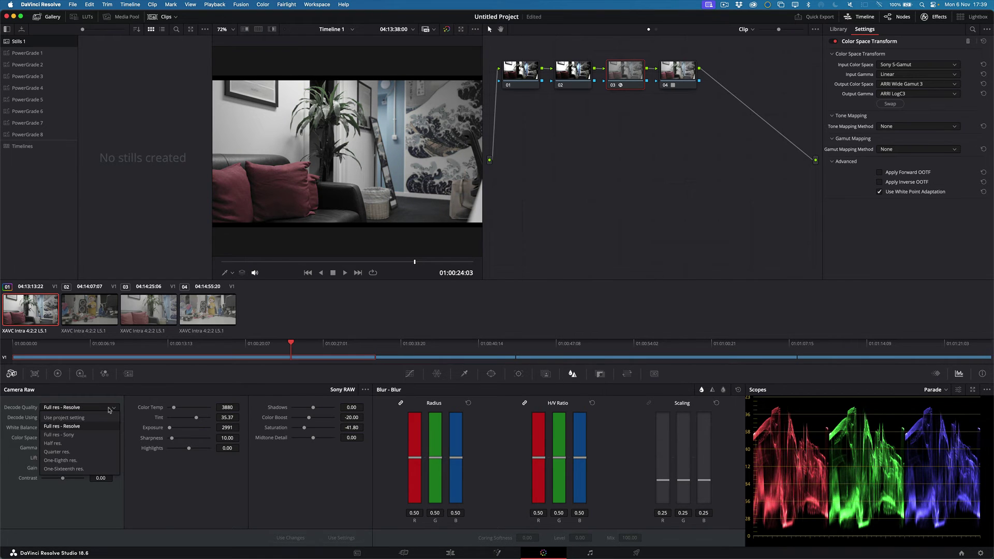
{"action": "left_click", "coordinate": [97, 435]}
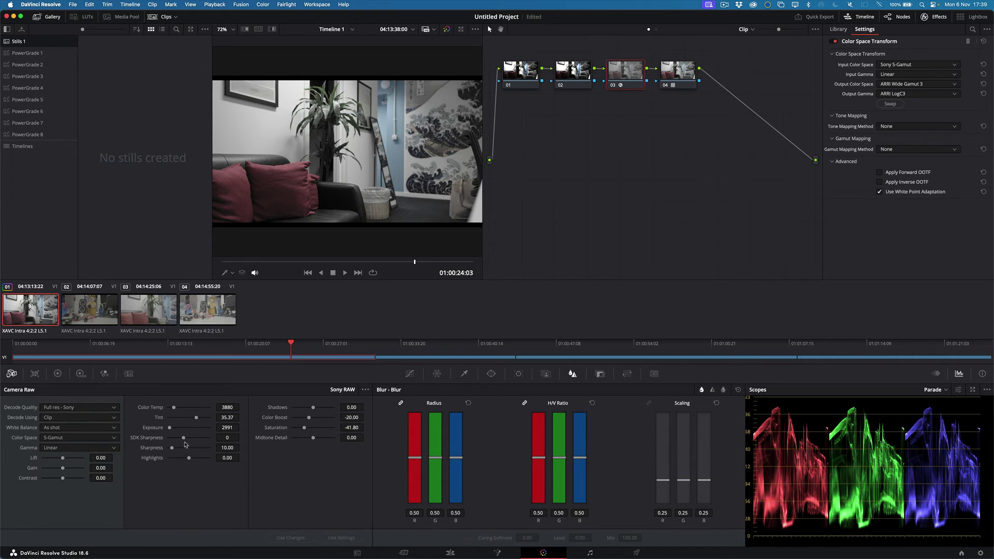
{"action": "mouse_move", "coordinate": [185, 439]}
{"action": "left_mouse_down"}
{"action": "mouse_move", "coordinate": [208, 439]}
{"action": "mouse_move", "coordinate": [172, 439]}
{"action": "mouse_move", "coordinate": [180, 440]}
{"action": "left_mouse_up"}
Step: Revert the Camera Raw settings, then decode at Full res - Sony with SDK Sharpness 71
{"action": "left_click", "coordinate": [113, 408]}
{"action": "left_click", "coordinate": [95, 427]}
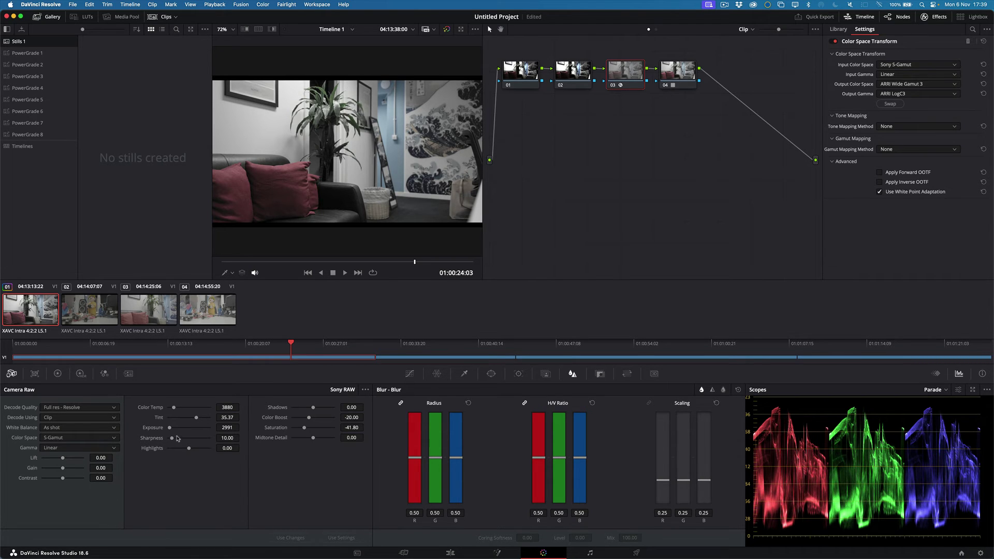
{"action": "left_click", "coordinate": [366, 391]}
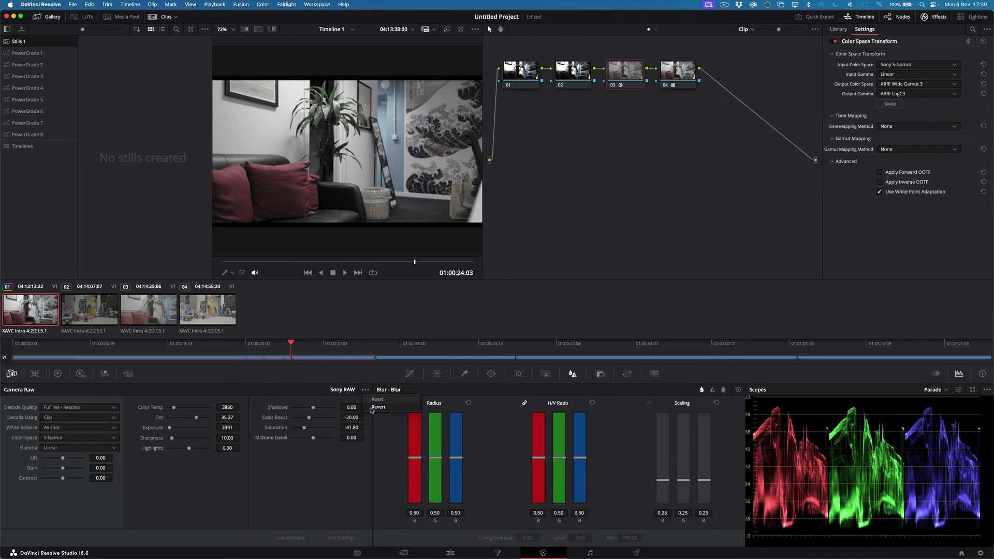
{"action": "left_click", "coordinate": [377, 407]}
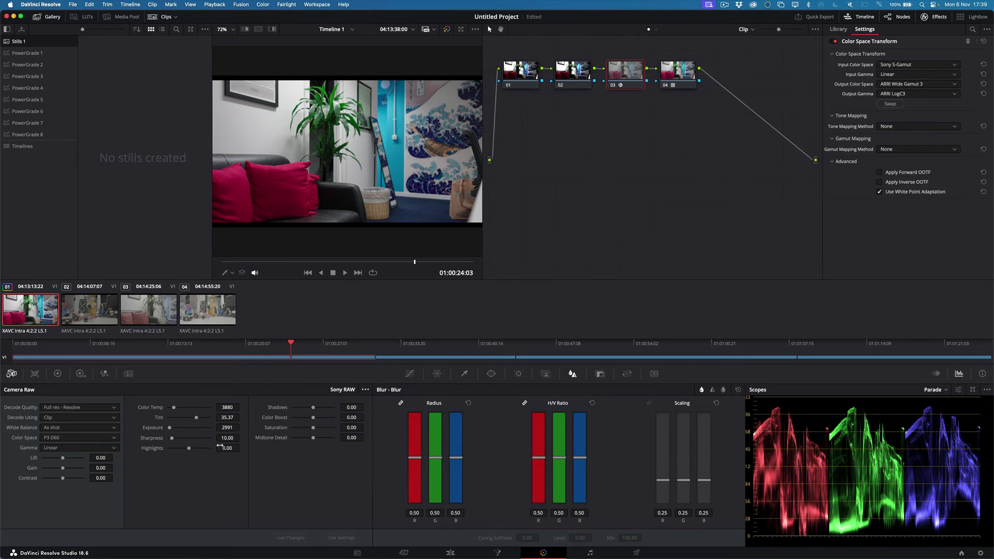
{"action": "left_click", "coordinate": [86, 412]}
{"action": "left_click", "coordinate": [81, 435]}
{"action": "mouse_move", "coordinate": [182, 438]}
{"action": "left_mouse_down"}
{"action": "mouse_move", "coordinate": [195, 440]}
{"action": "mouse_move", "coordinate": [152, 440]}
{"action": "mouse_move", "coordinate": [171, 438]}
{"action": "left_mouse_up"}
Step: Set raw SDK Sharpness to -209, Highlights to 18.20 and Saturation to -52.70
{"action": "scroll", "coordinate": [377, 193], "scroll_direction": "up", "scroll_amount": 15}
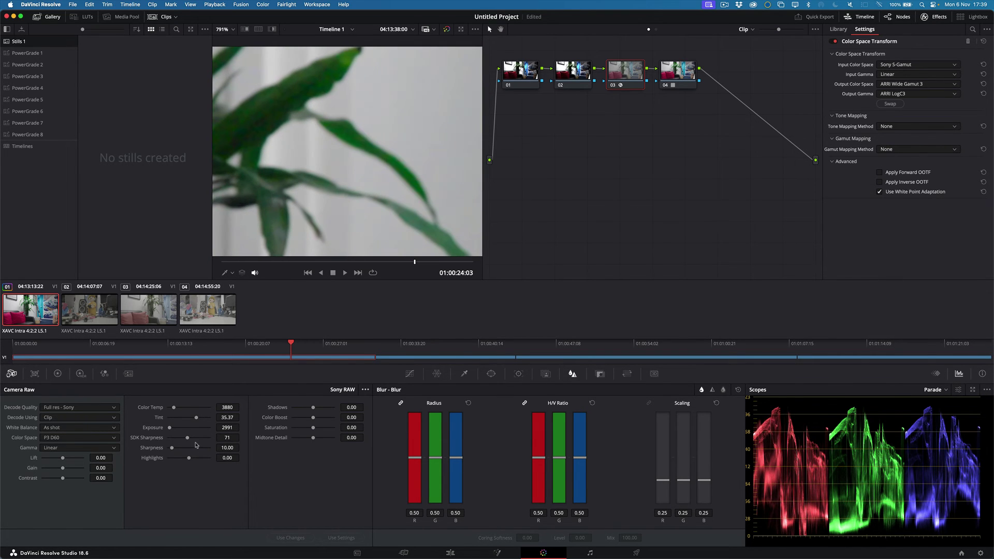
{"action": "left_click_drag", "start_coordinate": [188, 438], "coordinate": [175, 418]}
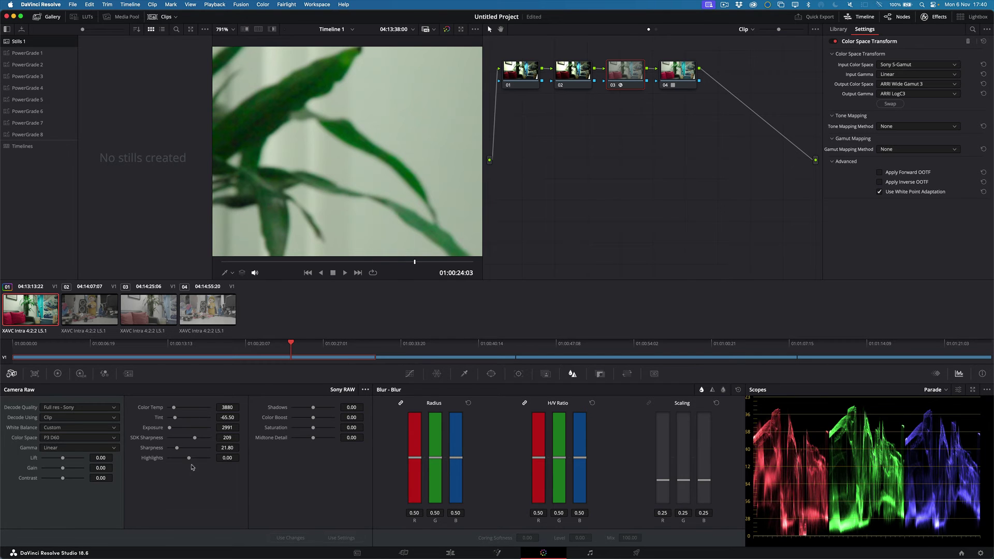
{"action": "left_click_drag", "start_coordinate": [189, 459], "coordinate": [192, 459]}
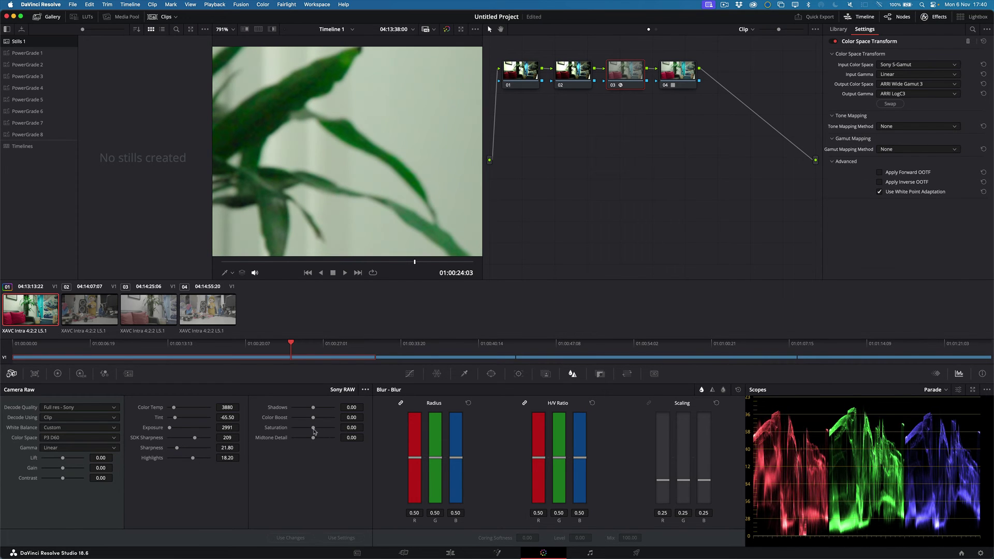
{"action": "left_click_drag", "start_coordinate": [313, 429], "coordinate": [316, 408]}
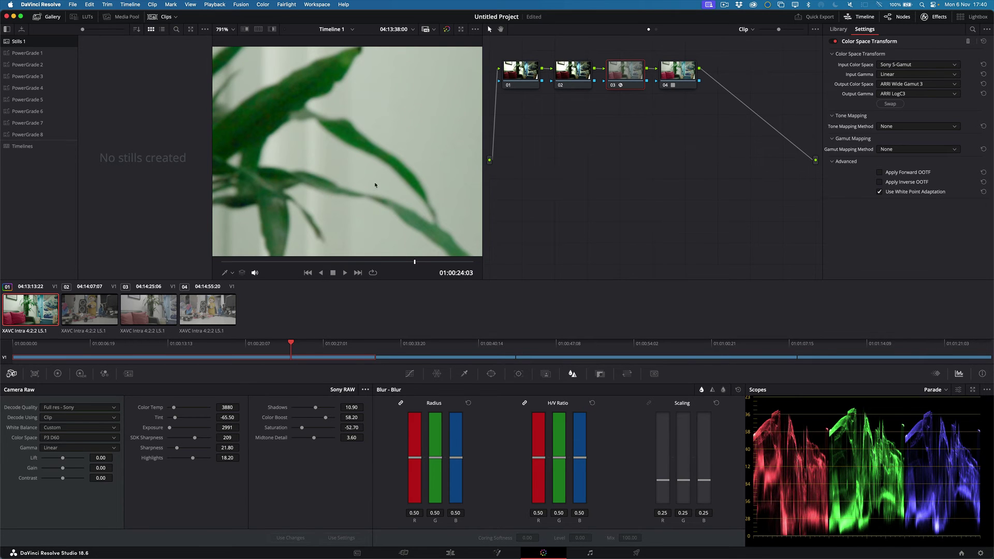
{"action": "scroll", "coordinate": [373, 184], "scroll_direction": "up", "scroll_amount": 2}
{"action": "scroll", "coordinate": [373, 184], "scroll_direction": "down", "scroll_amount": 10}
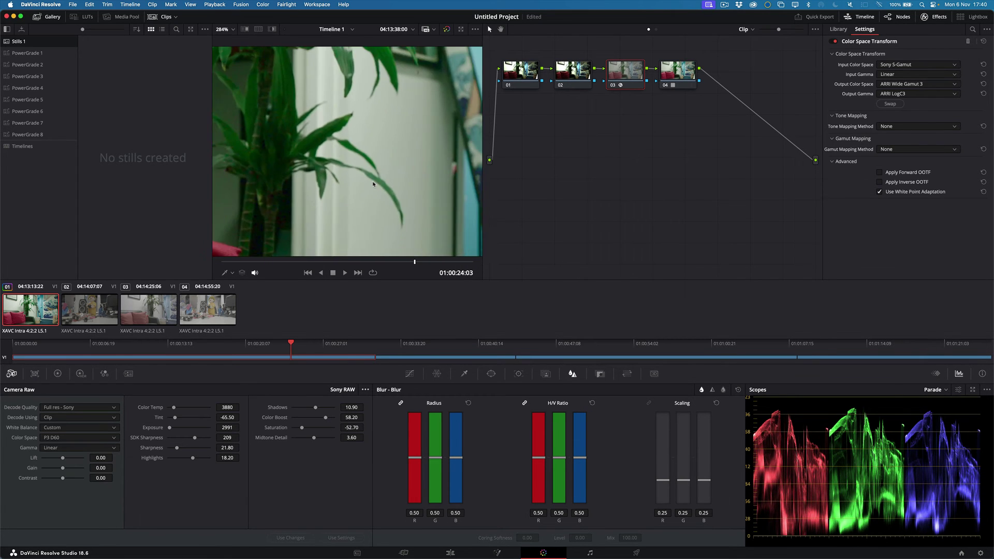
{"action": "scroll", "coordinate": [373, 184], "scroll_direction": "down", "scroll_amount": 3}
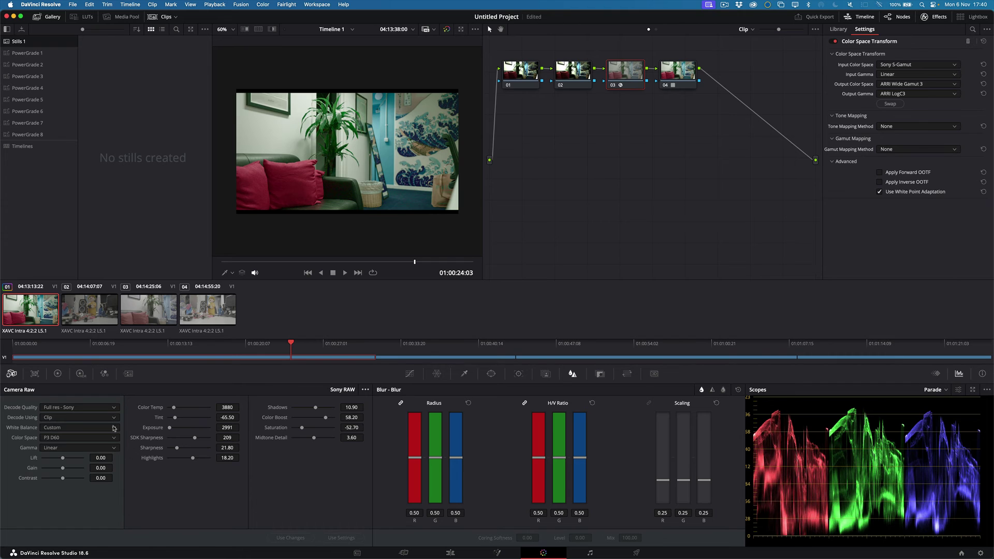
Step: Use Daylight white balance, pick a frame near 16:03, and set Lift 3.70 and Sharpness 26.35
{"action": "left_click", "coordinate": [114, 428]}
{"action": "left_click", "coordinate": [103, 445]}
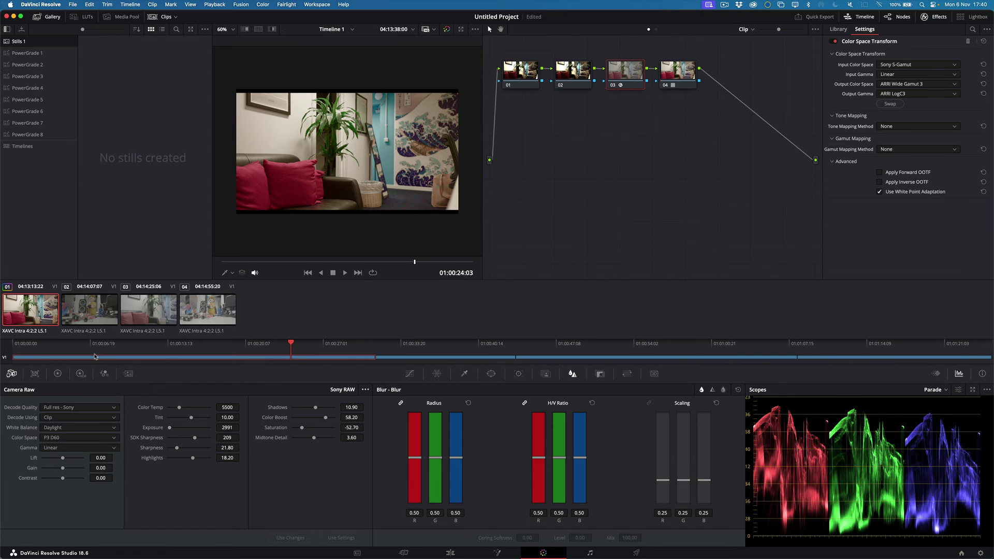
{"action": "left_click", "coordinate": [170, 346]}
{"action": "mouse_move", "coordinate": [203, 349]}
{"action": "left_mouse_down"}
{"action": "mouse_move", "coordinate": [243, 346]}
{"action": "mouse_move", "coordinate": [85, 346]}
{"action": "mouse_move", "coordinate": [200, 344]}
{"action": "left_mouse_up"}
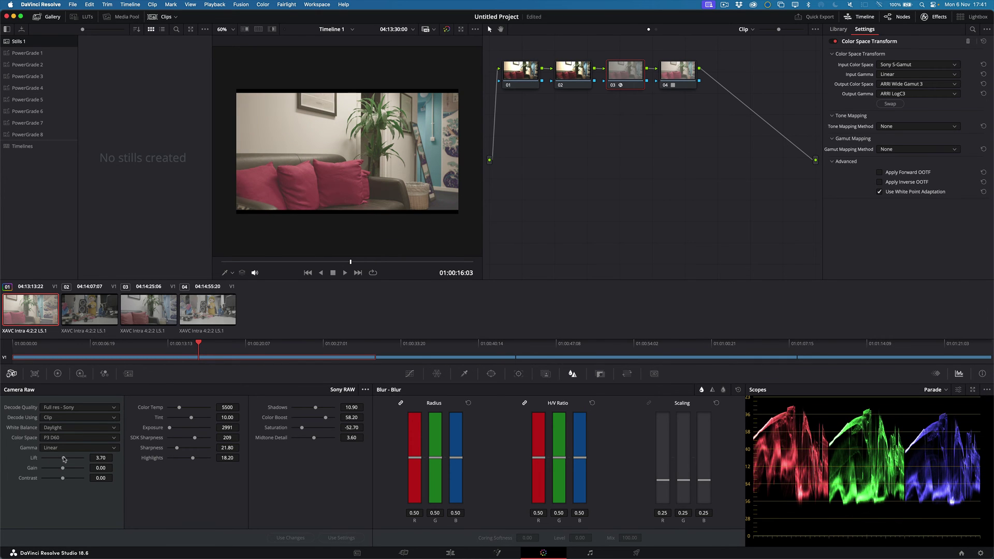
{"action": "left_click_drag", "start_coordinate": [65, 459], "coordinate": [63, 459]}
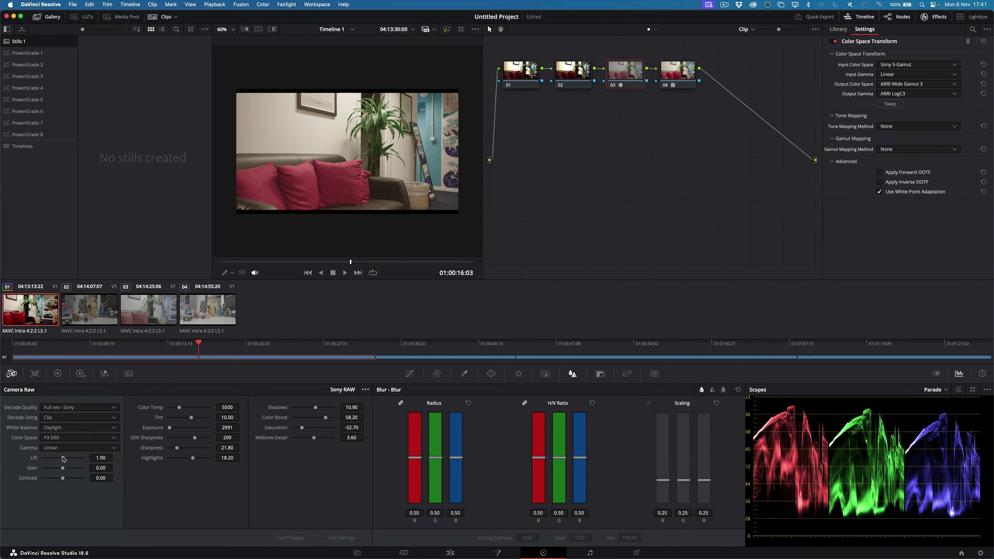
{"action": "left_click_drag", "start_coordinate": [63, 459], "coordinate": [65, 458]}
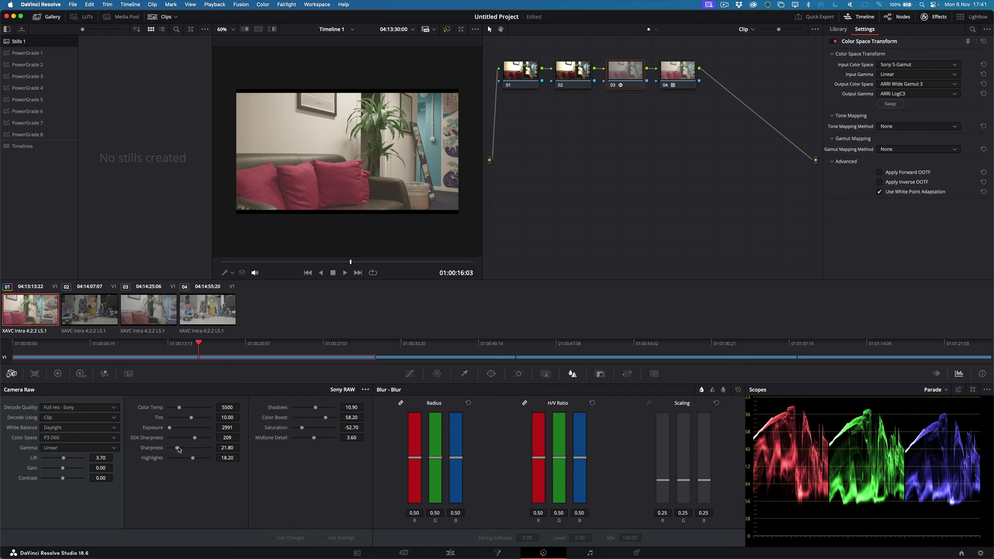
{"action": "mouse_move", "coordinate": [178, 449]}
{"action": "left_mouse_down"}
{"action": "mouse_move", "coordinate": [199, 450]}
{"action": "mouse_move", "coordinate": [179, 450]}
{"action": "left_mouse_up"}
Step: Select clip 02 and decode it from Clip settings at Full res - Sony quality
{"action": "left_click", "coordinate": [105, 324]}
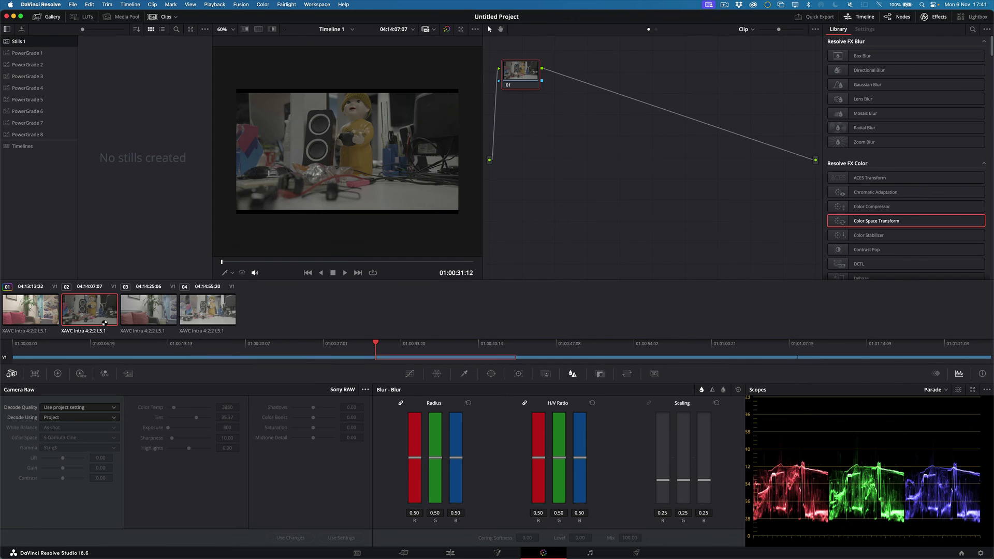
{"action": "left_click", "coordinate": [101, 417]}
{"action": "left_click", "coordinate": [97, 453]}
{"action": "left_click", "coordinate": [96, 408]}
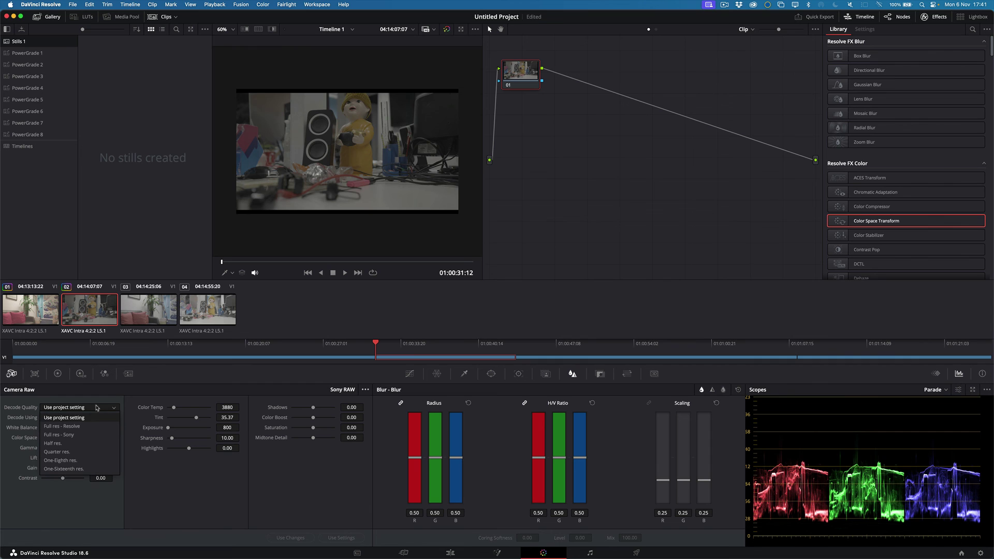
{"action": "left_click", "coordinate": [92, 435]}
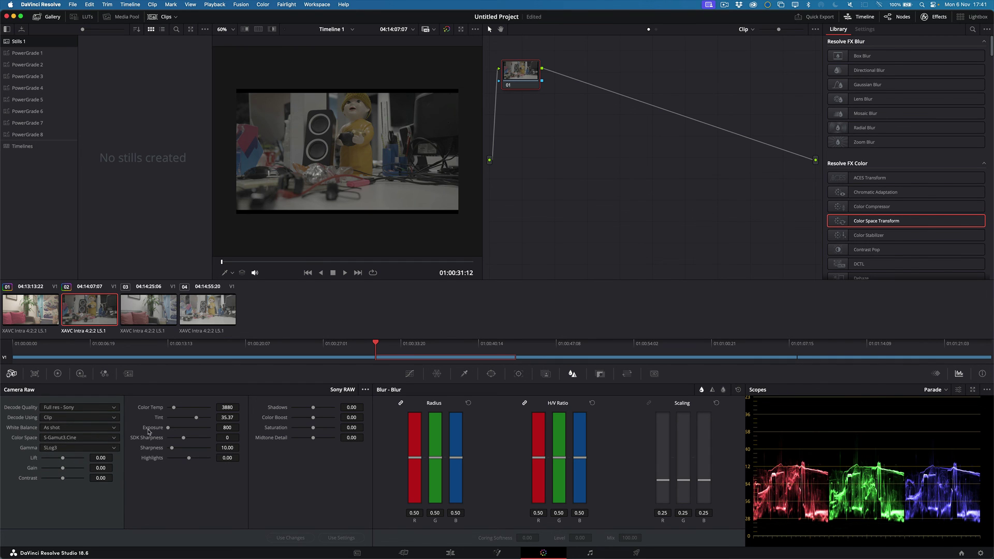
Step: Set clip 02's colour space and gamma to Rec.709 and raise Exposure to 1160
{"action": "left_click", "coordinate": [106, 438]}
{"action": "left_click", "coordinate": [104, 482]}
{"action": "left_click", "coordinate": [96, 449]}
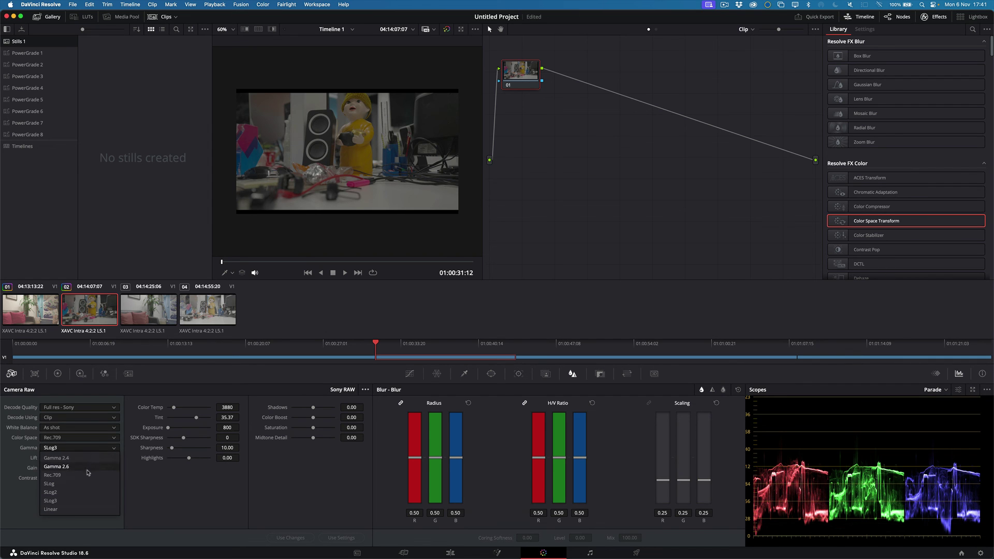
{"action": "left_click", "coordinate": [87, 475]}
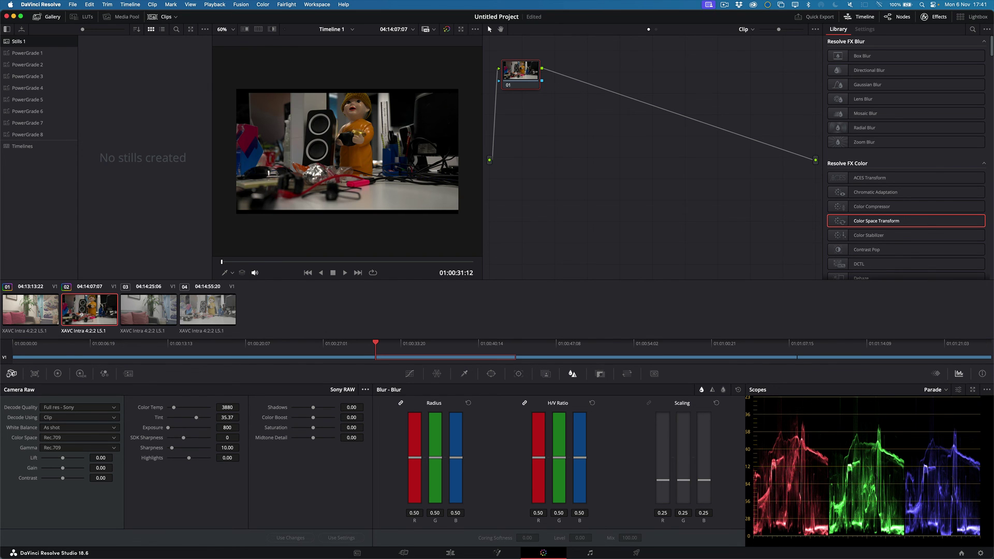
{"action": "left_click_drag", "start_coordinate": [227, 428], "coordinate": [241, 427]}
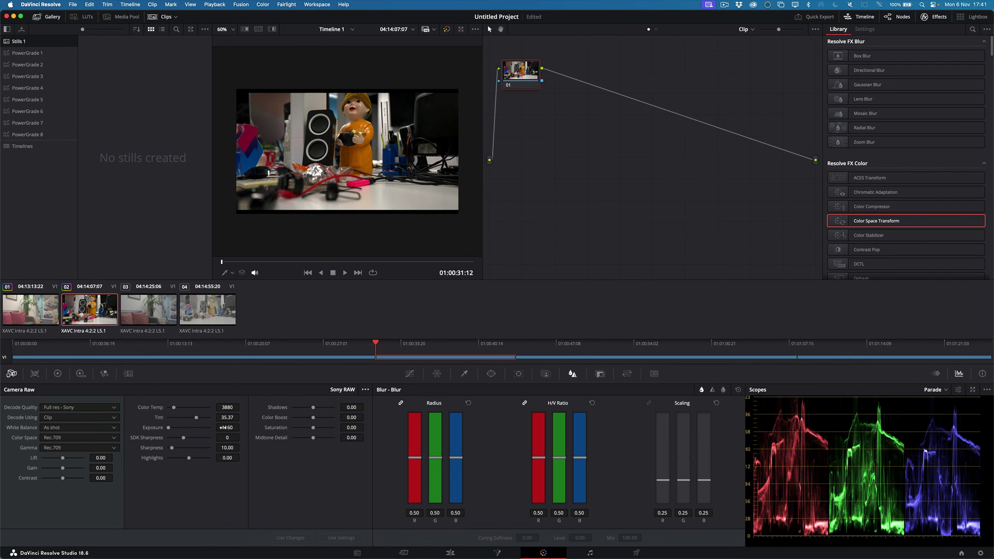
Step: Keep Rec.709 colour space and change the gamma to Gamma 2.4
{"action": "left_click", "coordinate": [98, 440]}
{"action": "left_click", "coordinate": [97, 448]}
{"action": "left_click", "coordinate": [92, 450]}
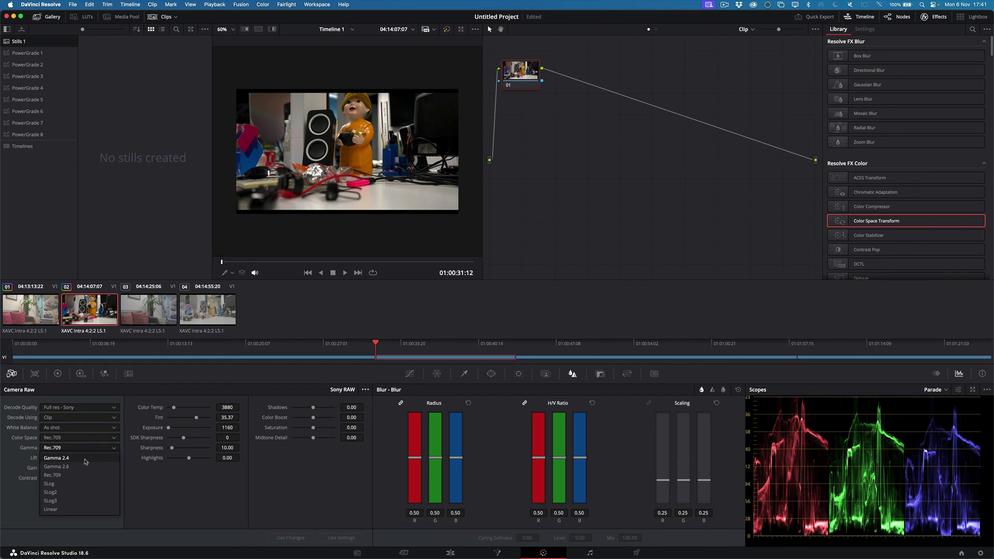
{"action": "left_click", "coordinate": [85, 461]}
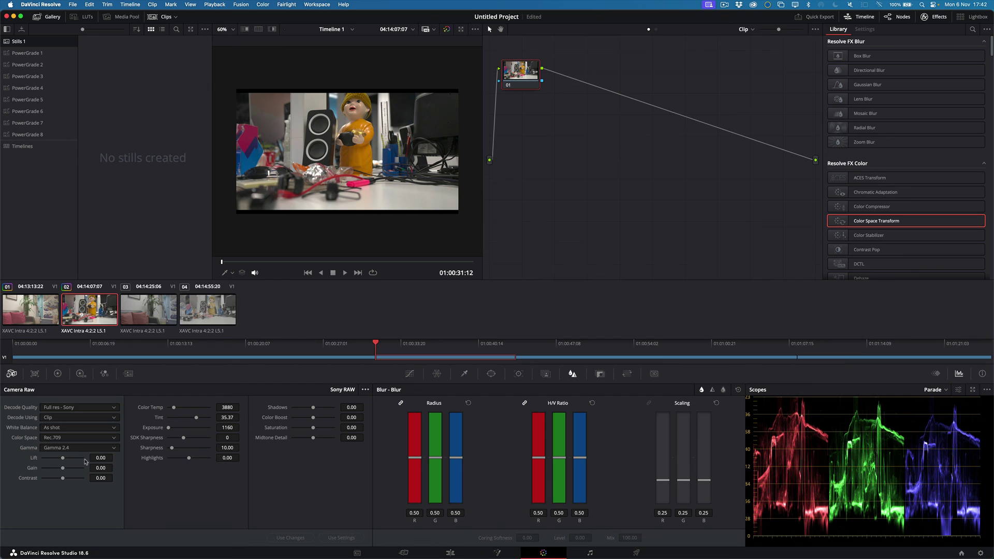
{"action": "left_click", "coordinate": [105, 449]}
{"action": "left_click", "coordinate": [105, 449]}
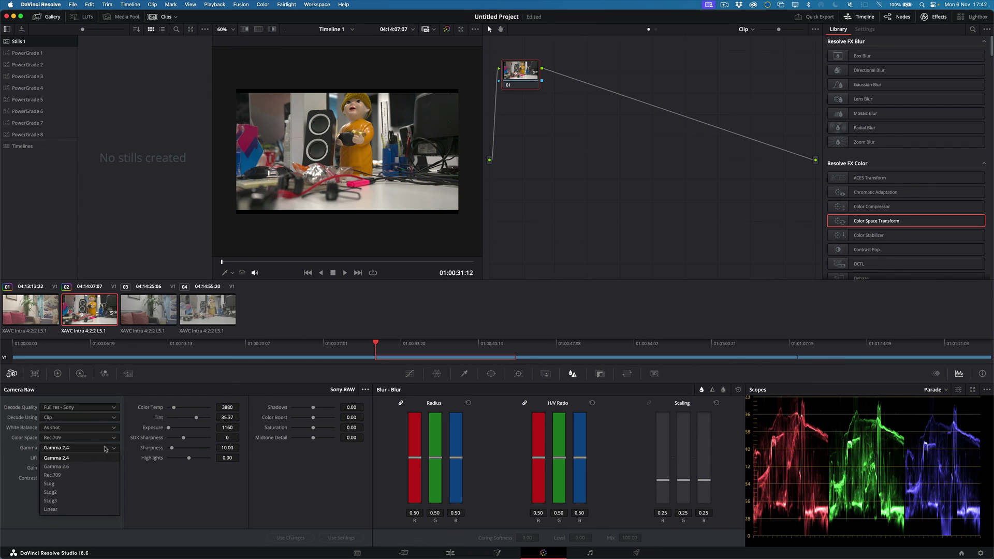
{"action": "left_click", "coordinate": [105, 449]}
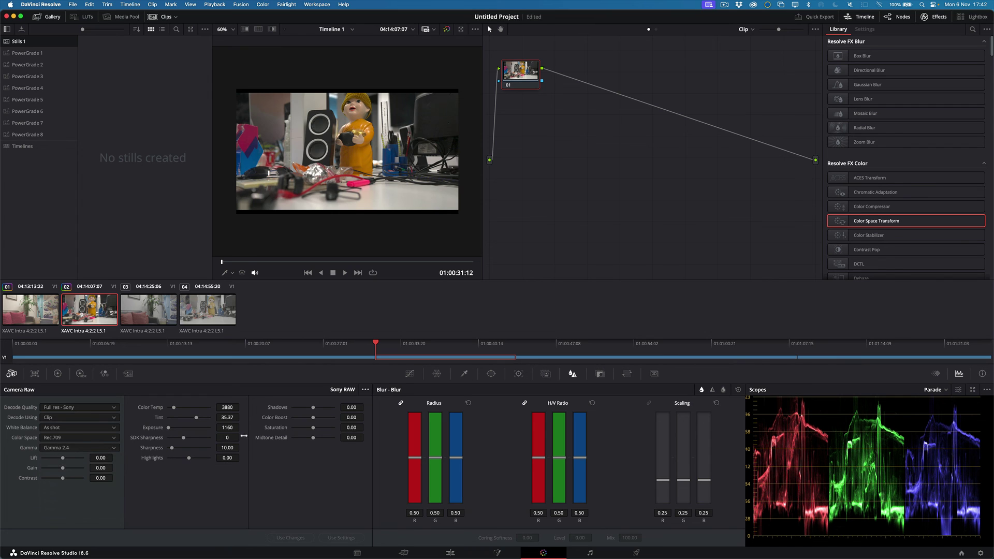